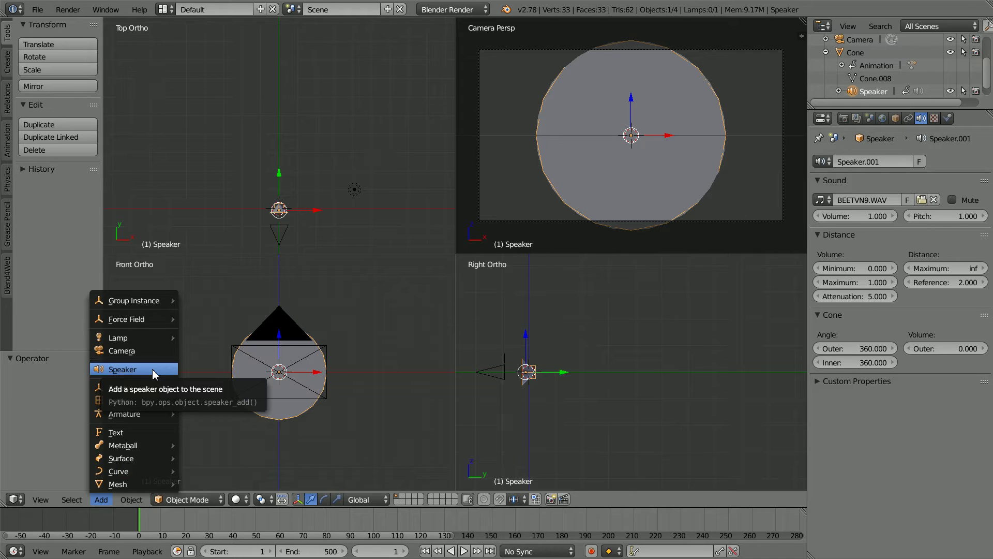
# Step: Play and stop the finished speaker animations, first the cone moving away from the camera and then the rotating cone
pyautogui.click(463, 551)
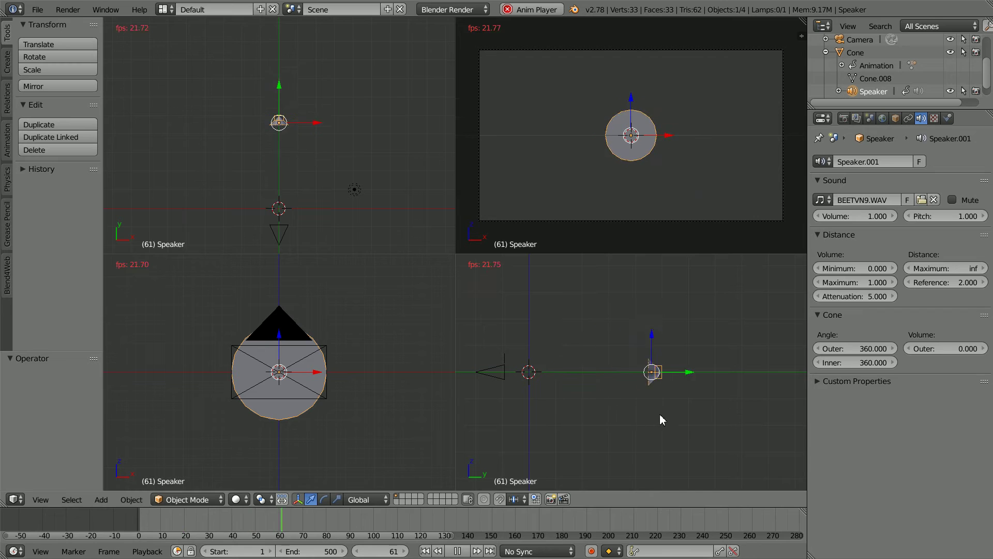
pyautogui.click(459, 552)
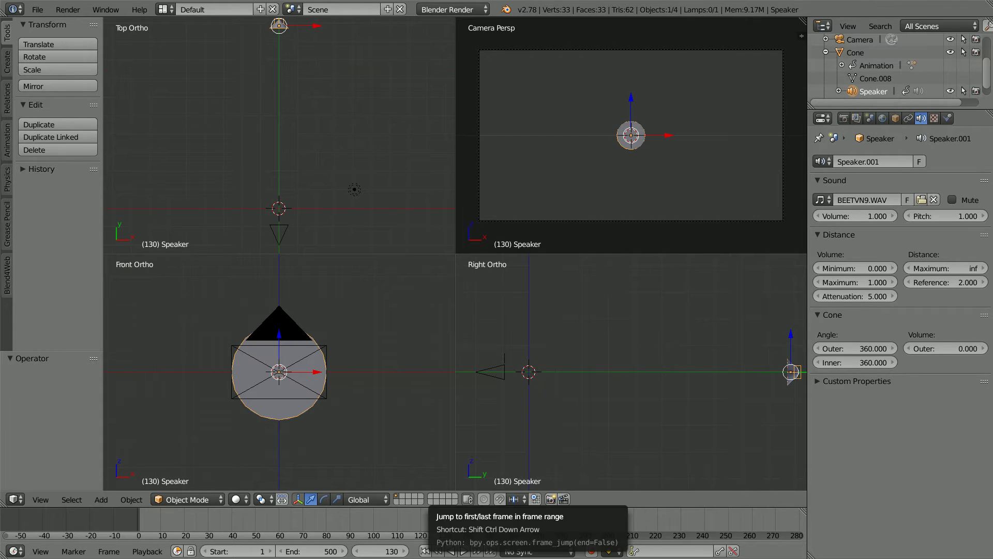
pyautogui.click(424, 551)
pyautogui.click(463, 552)
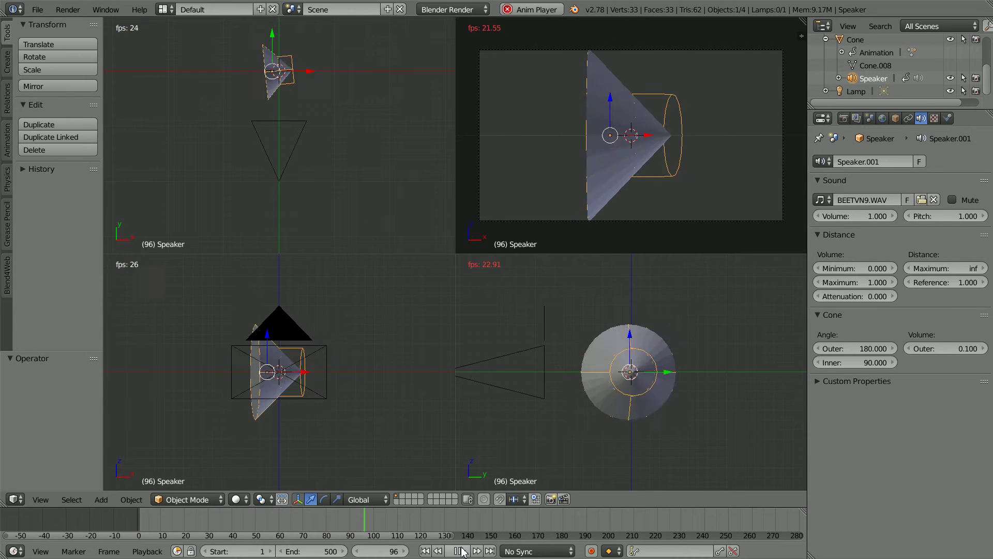
pyautogui.click(458, 551)
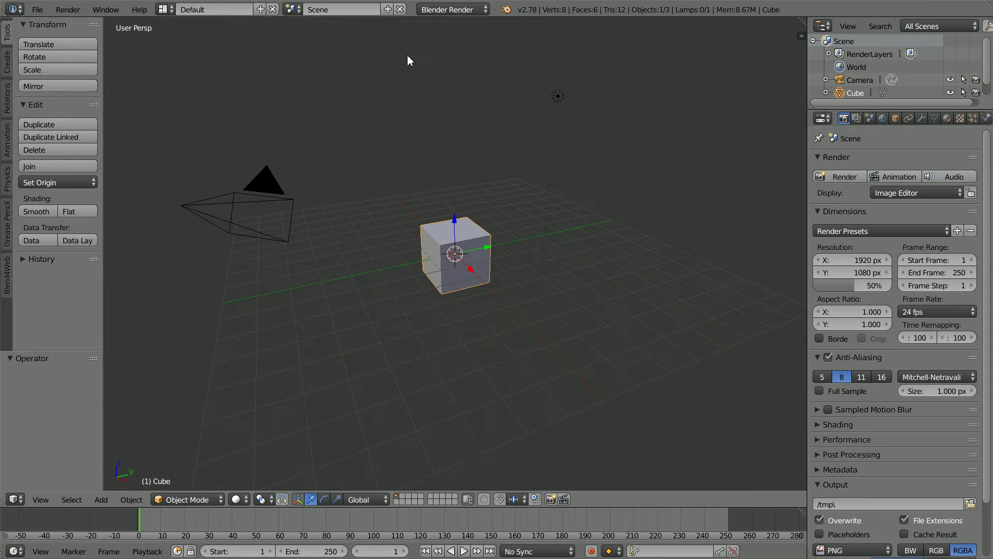
# Step: Delete the default cube and add a speaker object to the scene
pyautogui.press('x')
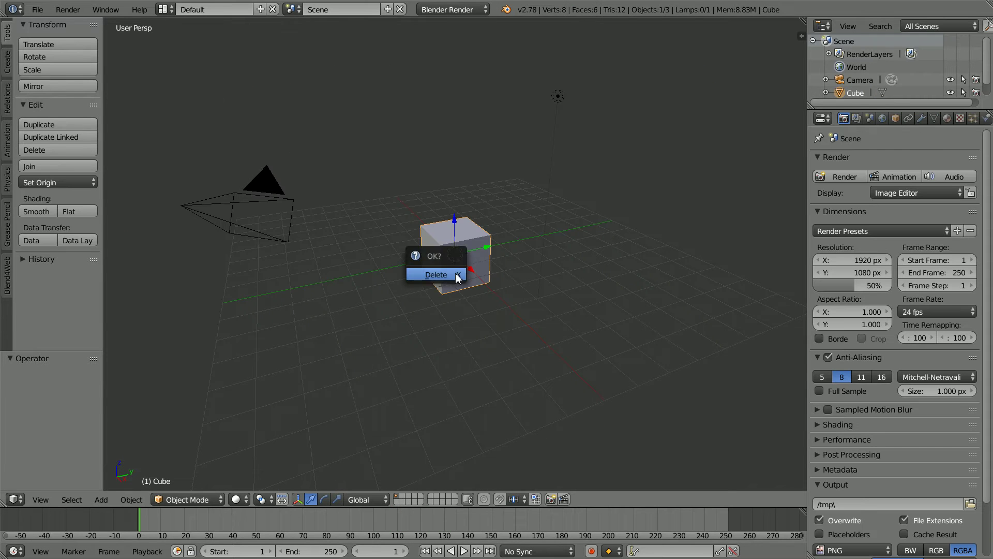
pyautogui.click(449, 274)
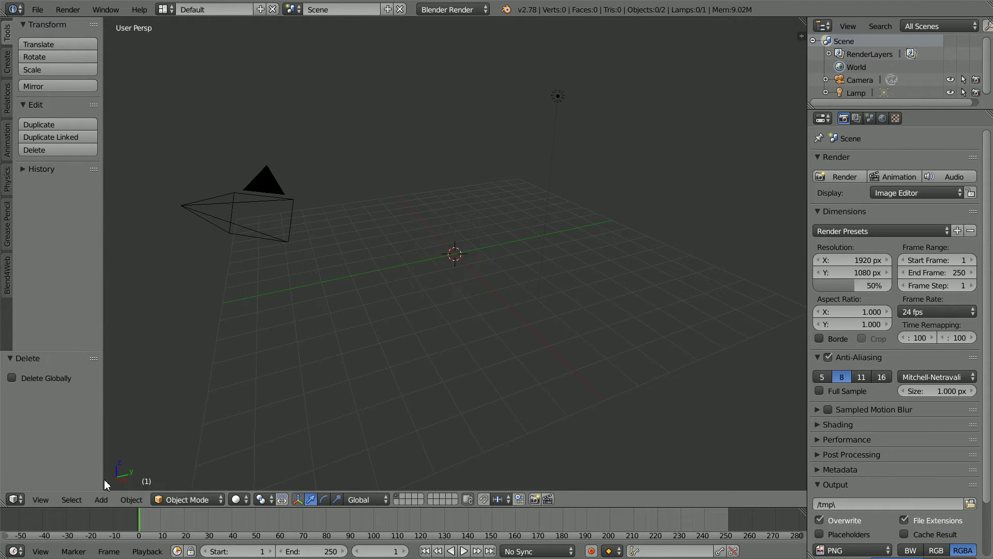
pyautogui.click(100, 499)
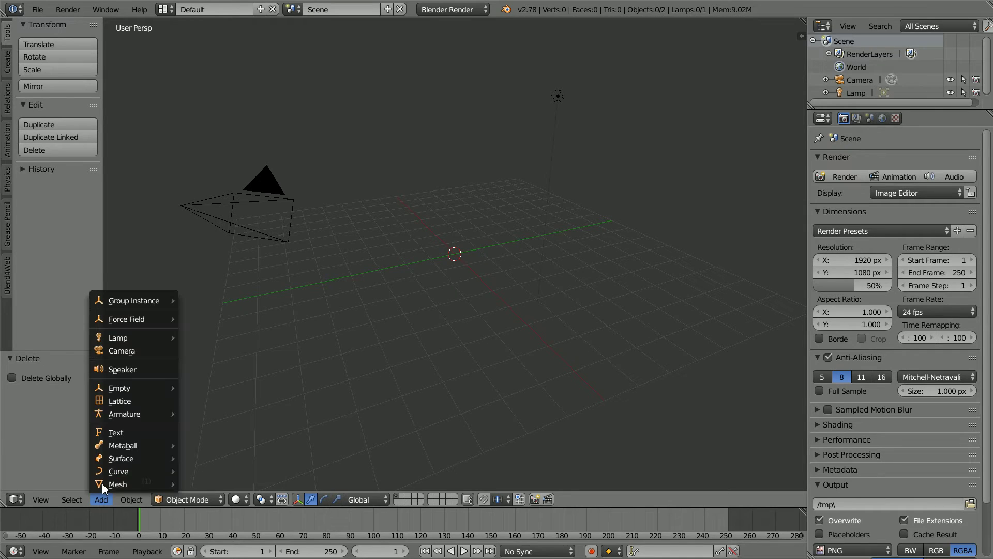
pyautogui.click(144, 368)
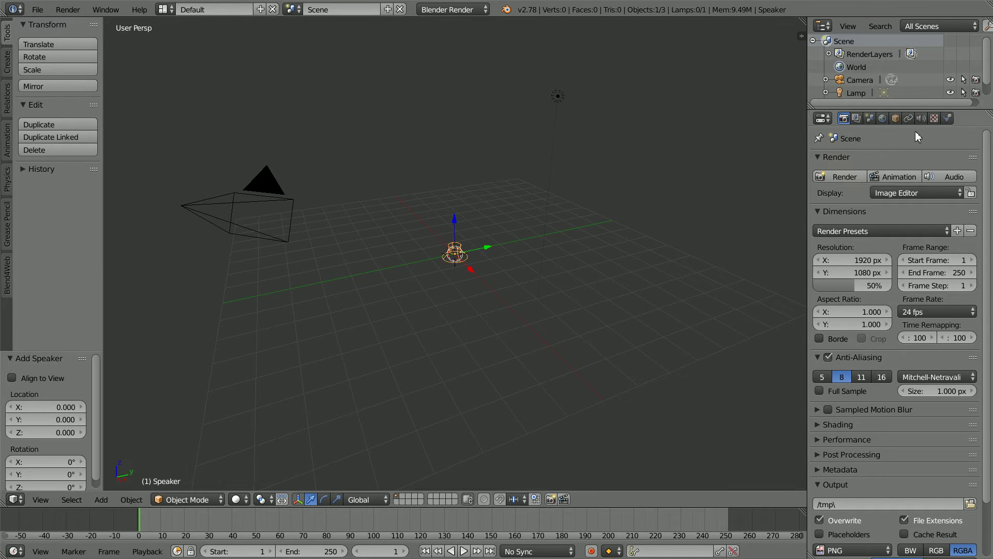
# Step: Load BEETVN9.WAV from the positionalSound folder as the speaker's mono sound
pyautogui.click(920, 118)
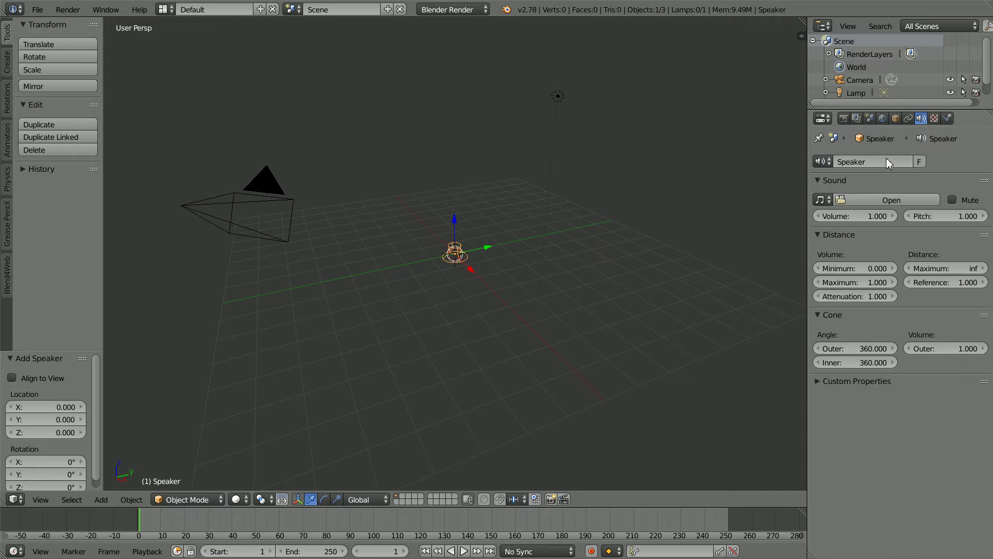
pyautogui.click(850, 199)
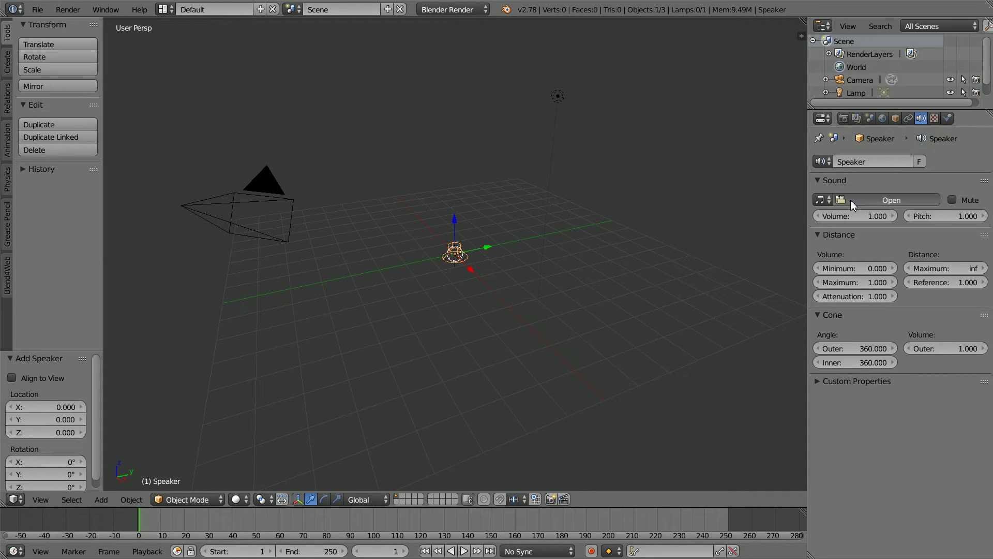
pyautogui.scroll(-2, 149, 232)
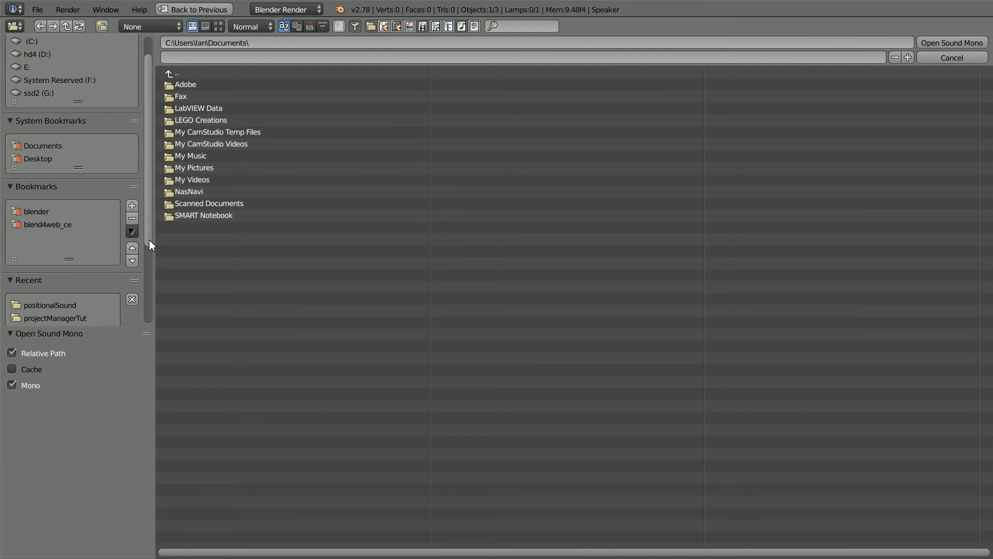
pyautogui.click(49, 306)
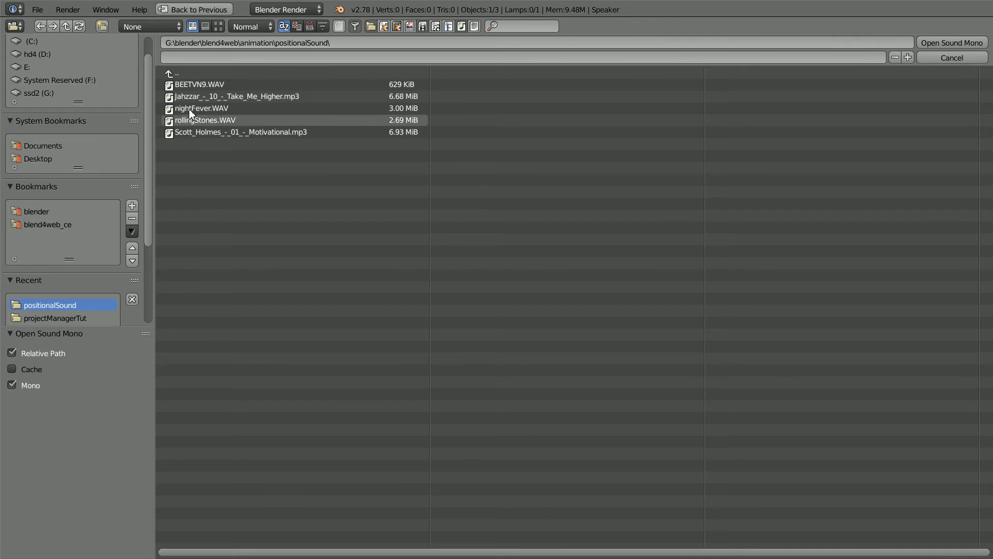
pyautogui.click(215, 86)
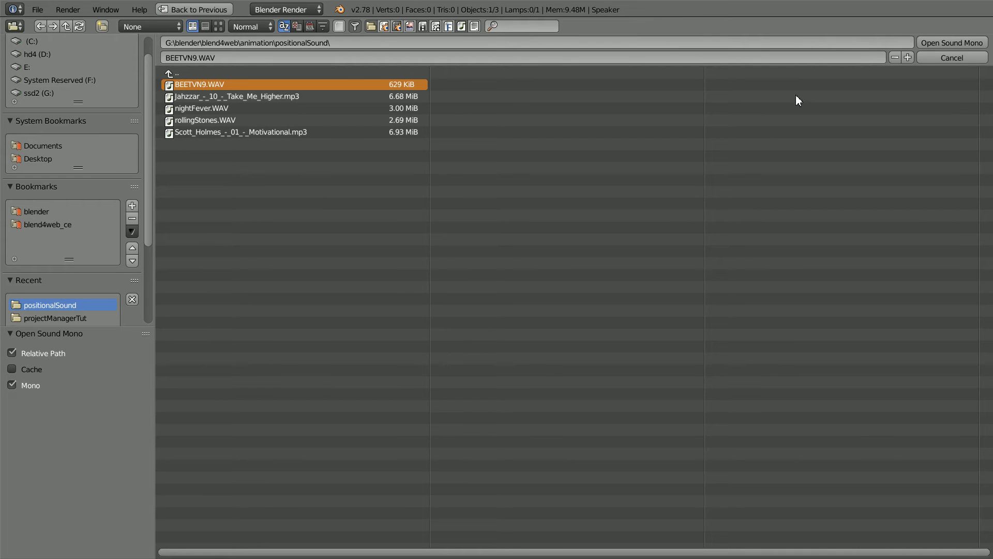
pyautogui.click(927, 45)
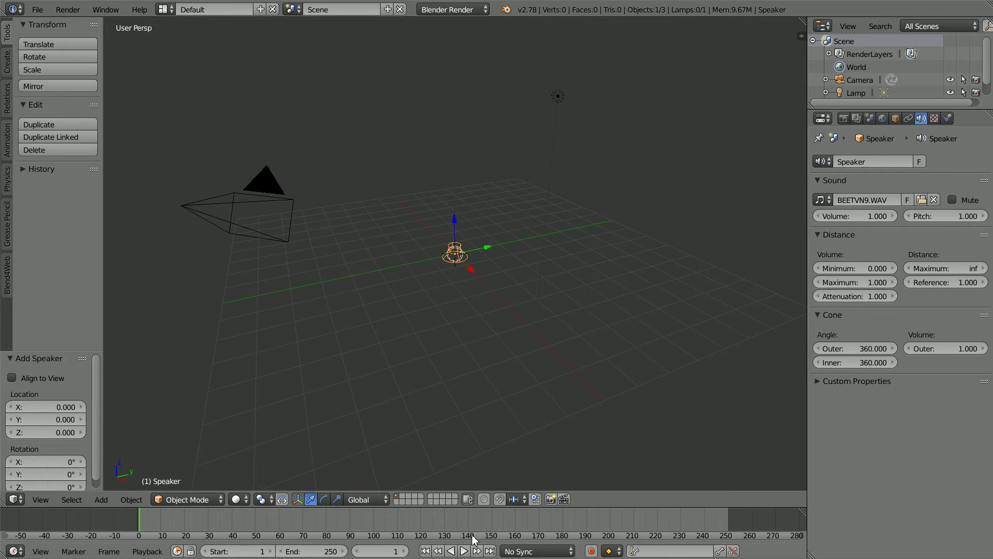
# Step: Play the timeline to hear the speaker's sound, stop it and return to the first frame
pyautogui.click(464, 550)
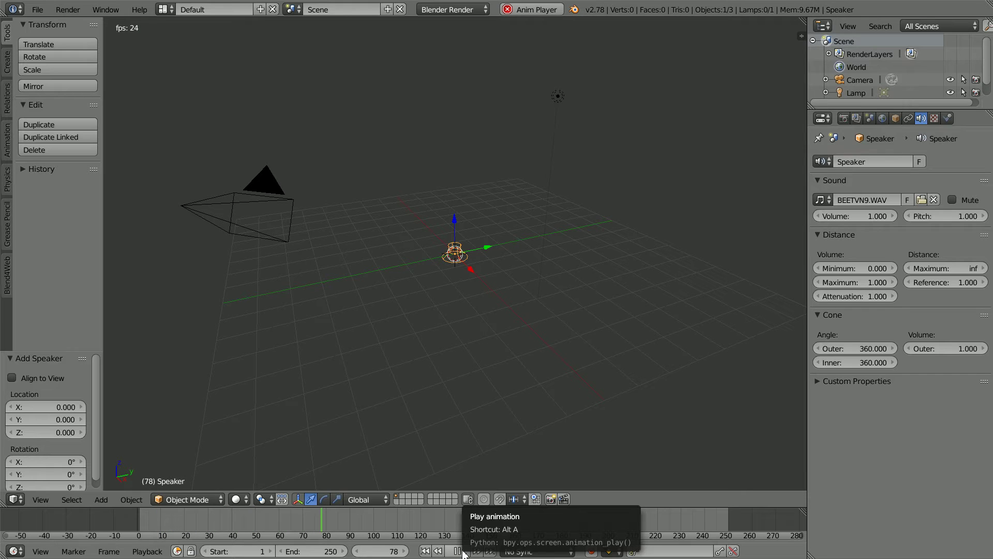
pyautogui.click(464, 552)
pyautogui.click(425, 551)
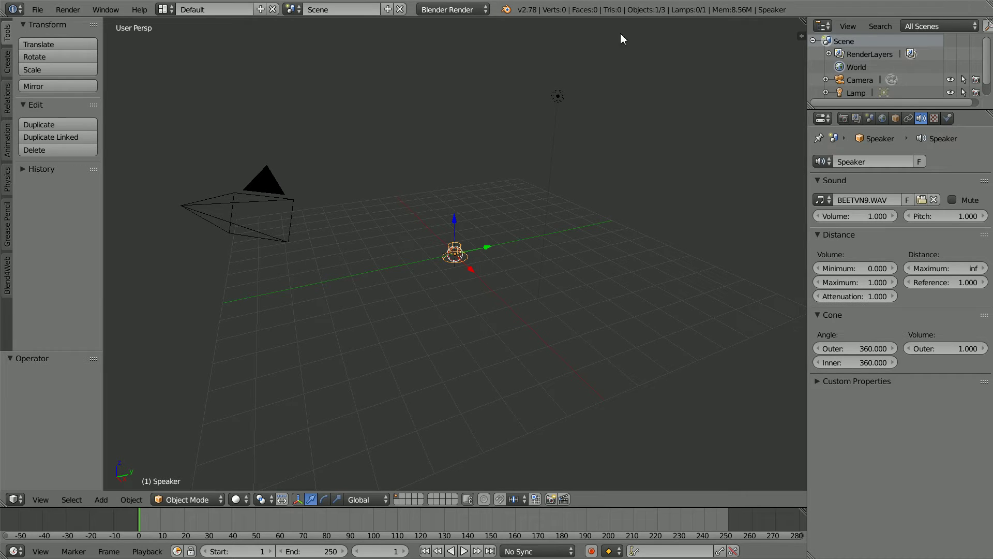
# Step: Set the speaker's attenuation to 0, play the sound briefly and return to the first frame
pyautogui.click(878, 299)
pyautogui.write('0')
pyautogui.press('Return')
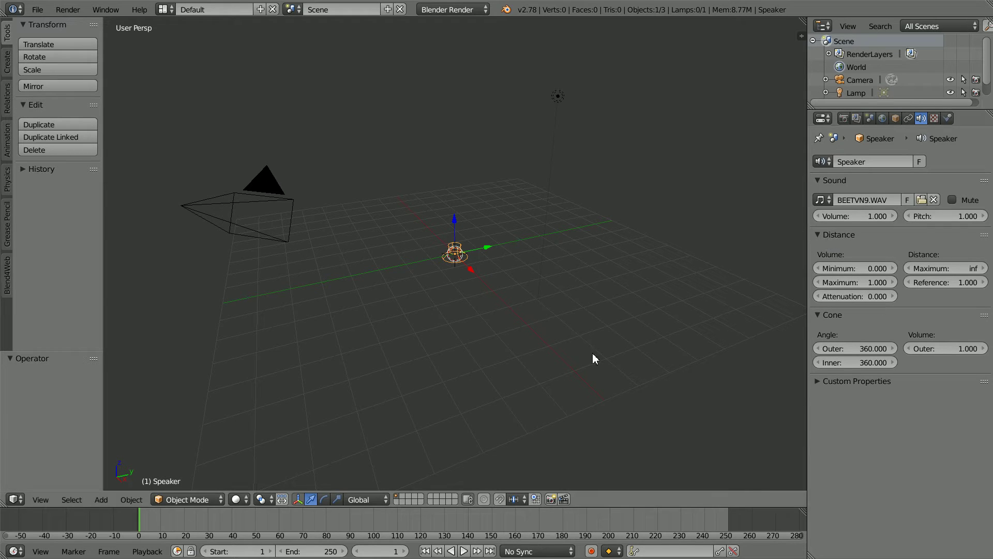
pyautogui.click(463, 552)
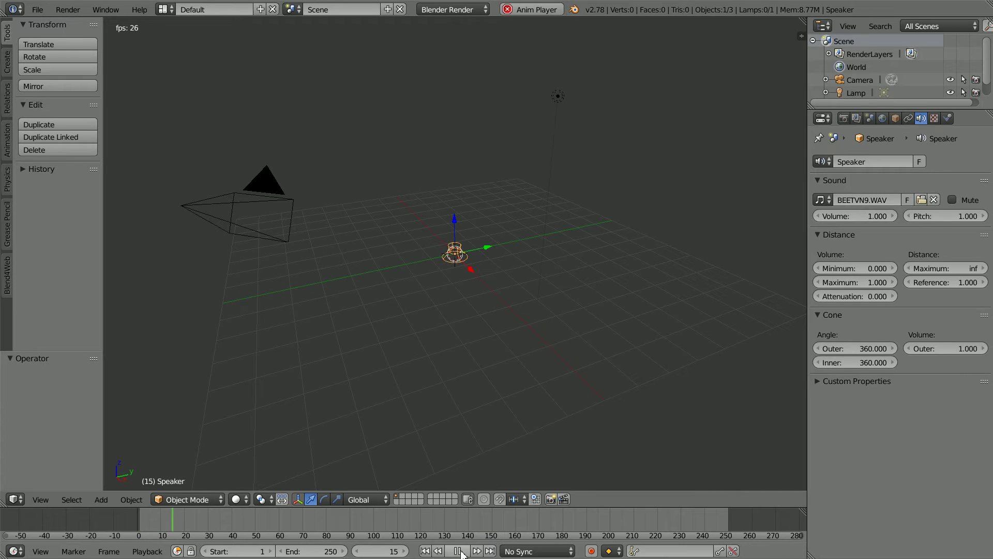
pyautogui.click(460, 551)
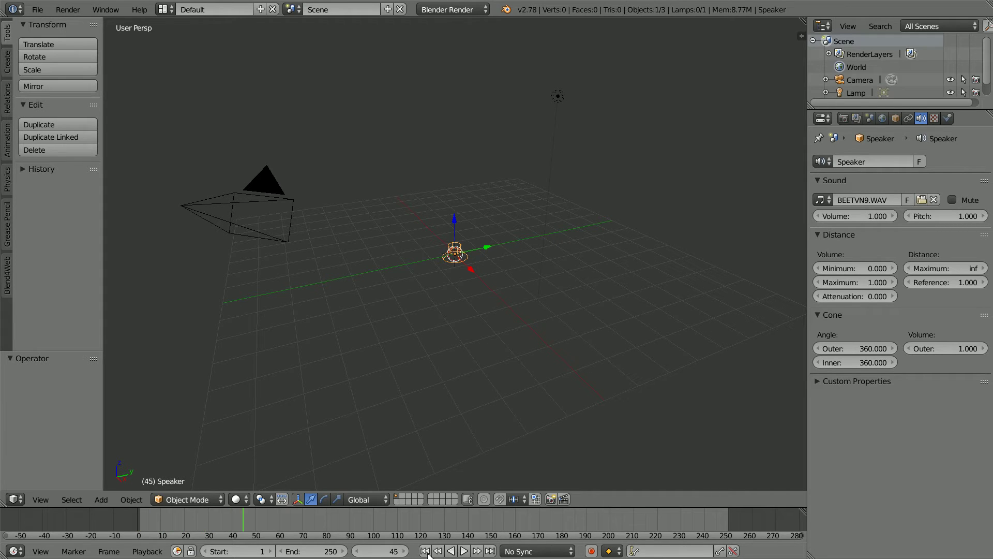
pyautogui.click(425, 551)
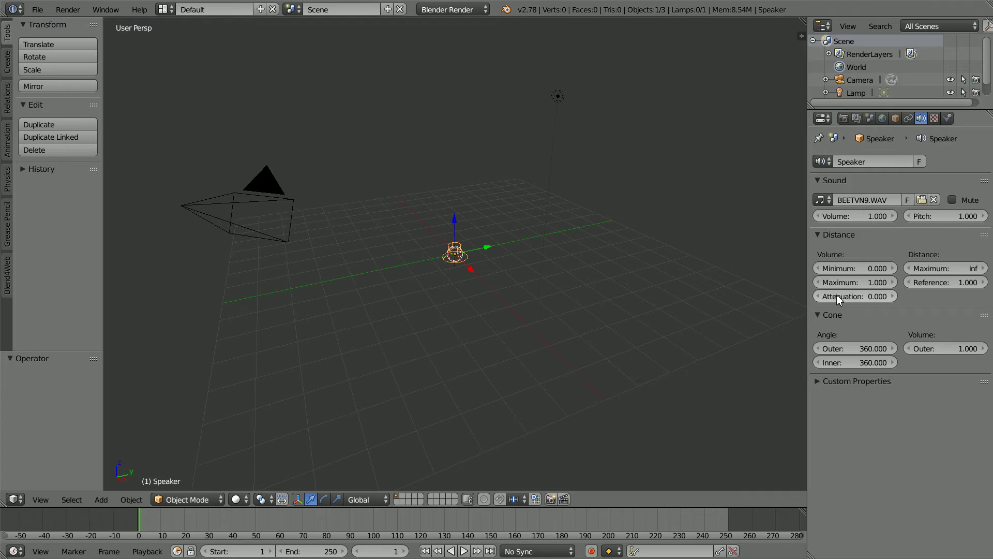
# Step: Set the speaker's attenuation to 10, play the sound briefly and return to the first frame
pyautogui.click(873, 297)
pyautogui.write('10')
pyautogui.press('Return')
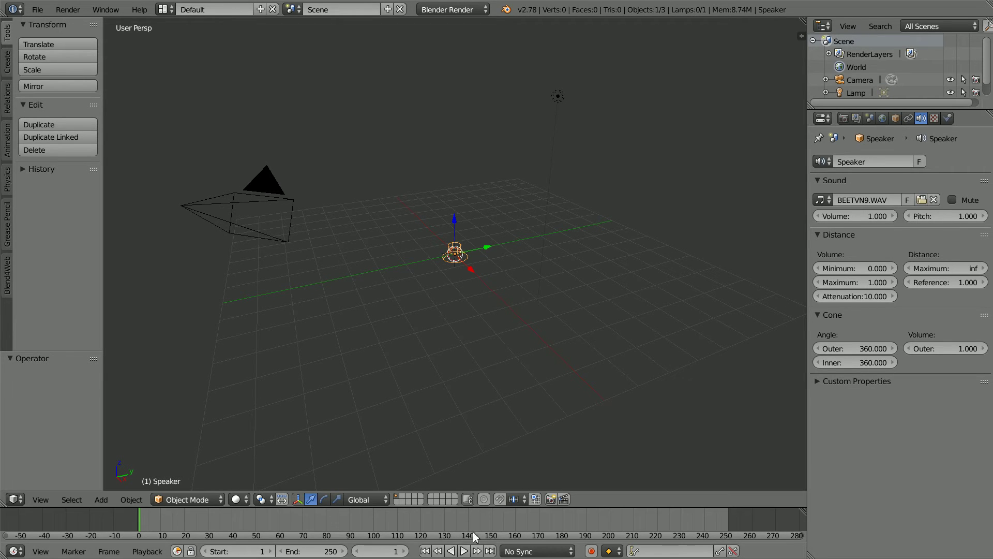
pyautogui.click(465, 551)
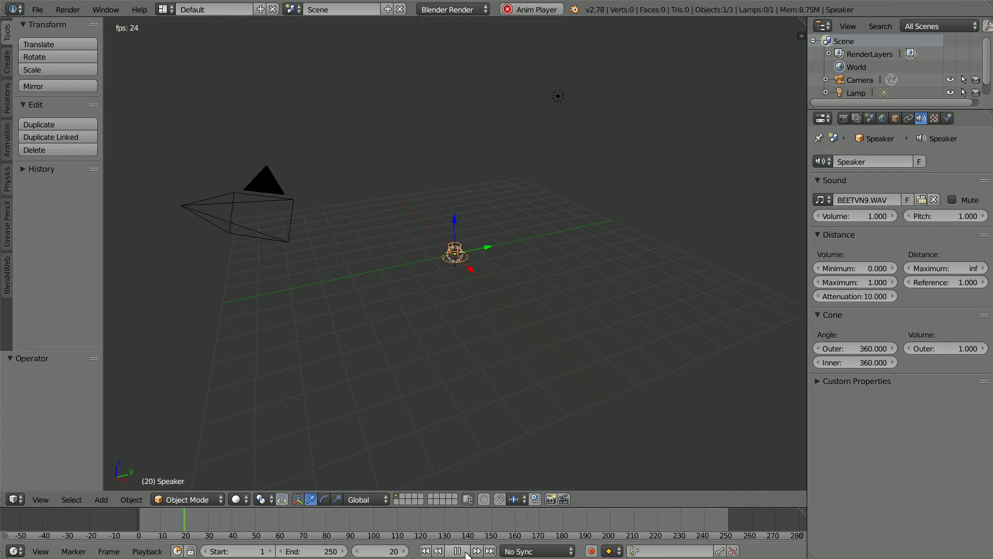
pyautogui.press('Escape')
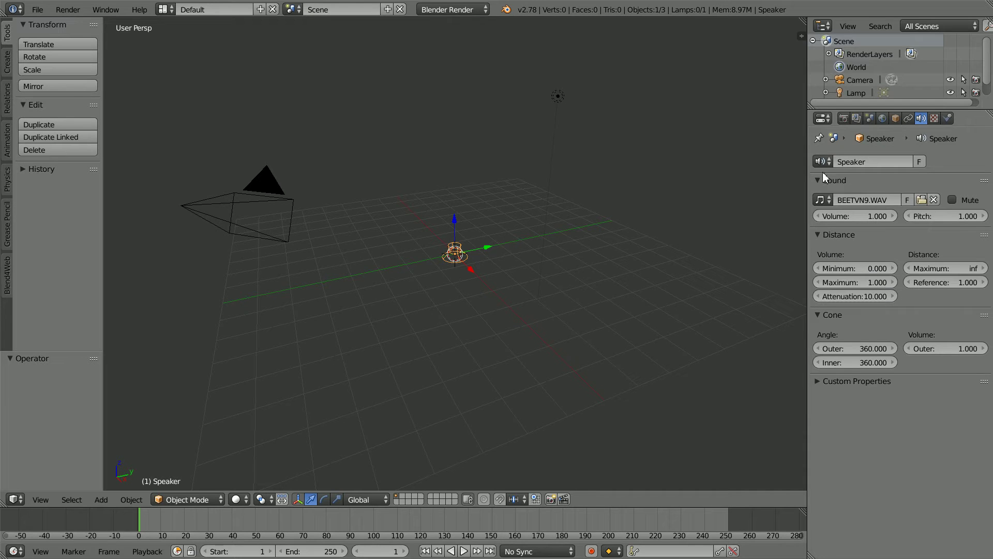
# Step: Reset all location and rotation values of the camera to their defaults
pyautogui.rightClick(269, 184)
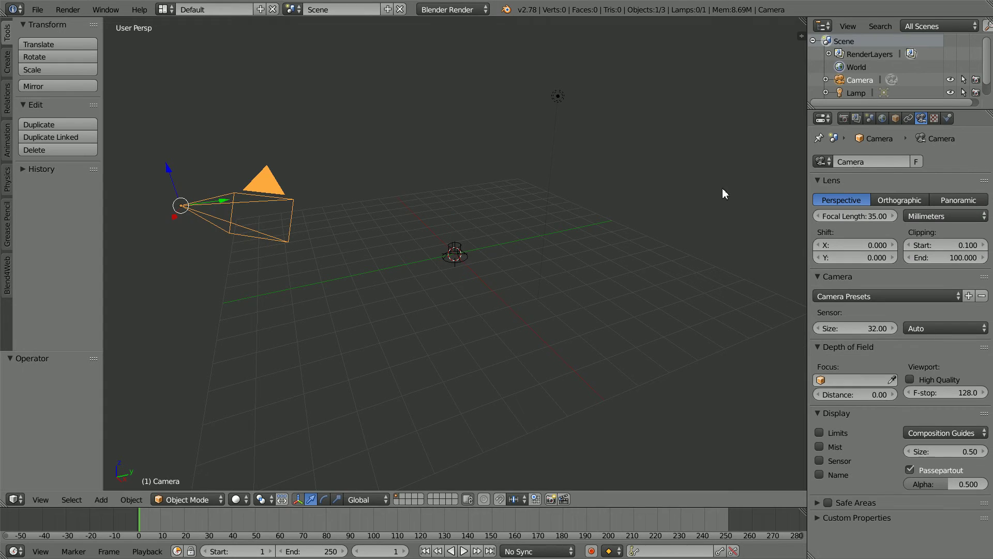
pyautogui.click(896, 119)
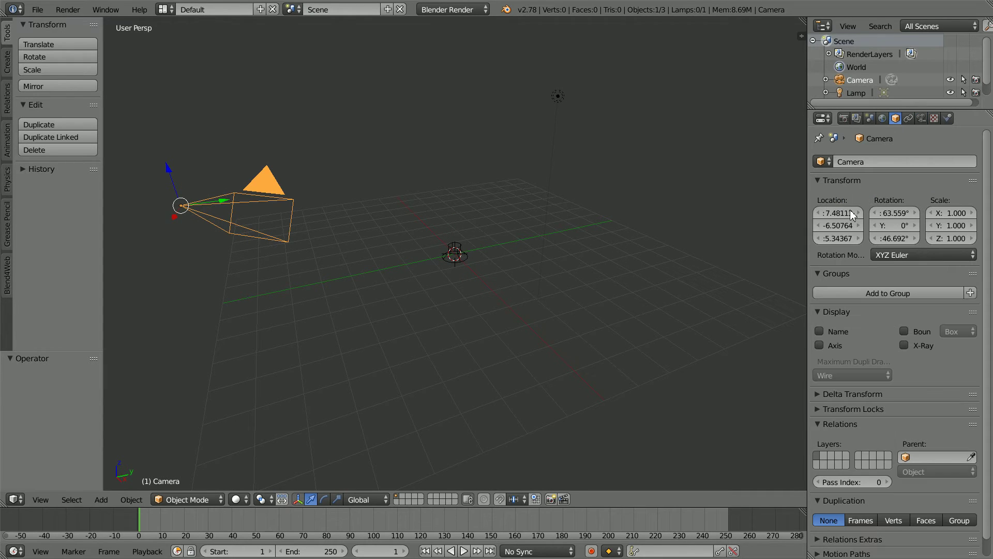
pyautogui.rightClick(841, 227)
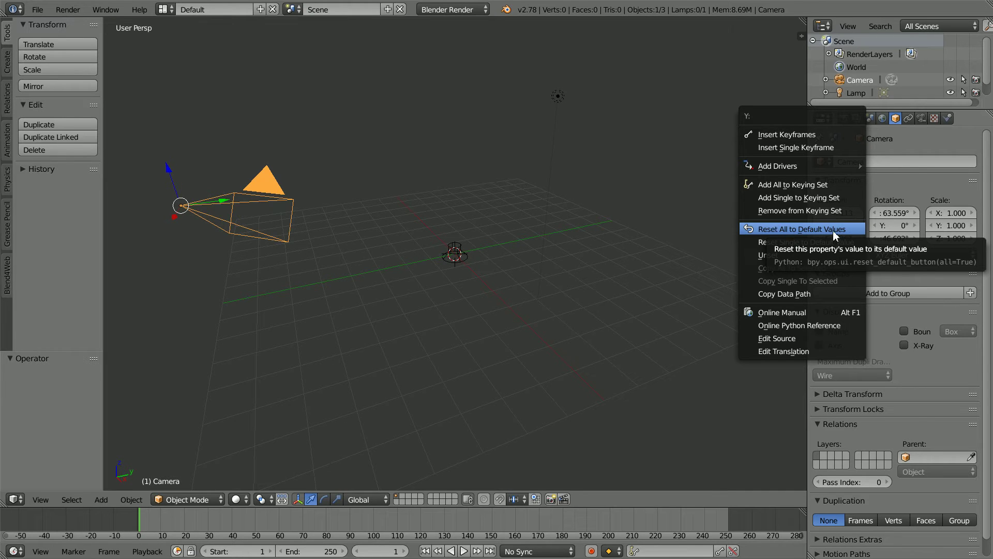
pyautogui.click(850, 231)
pyautogui.rightClick(892, 225)
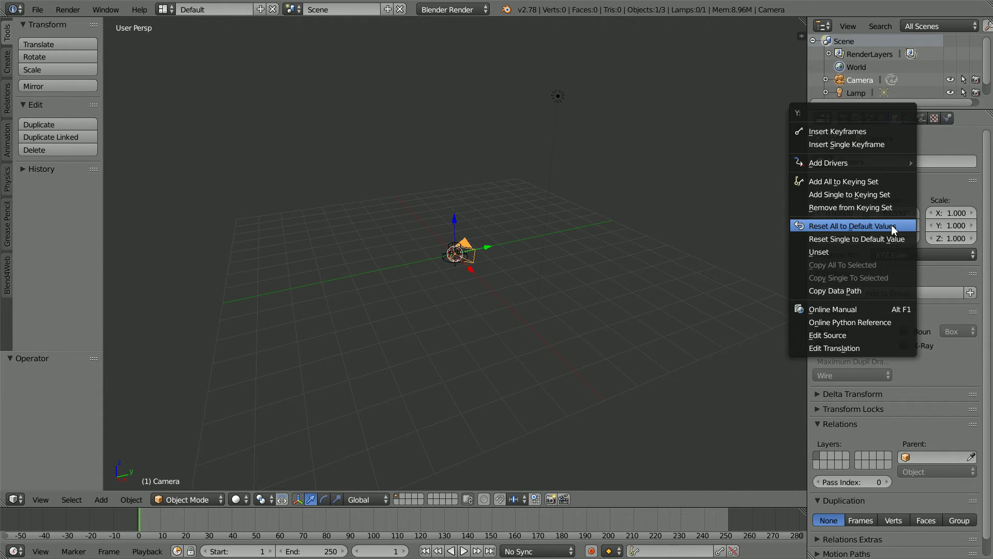
pyautogui.click(818, 231)
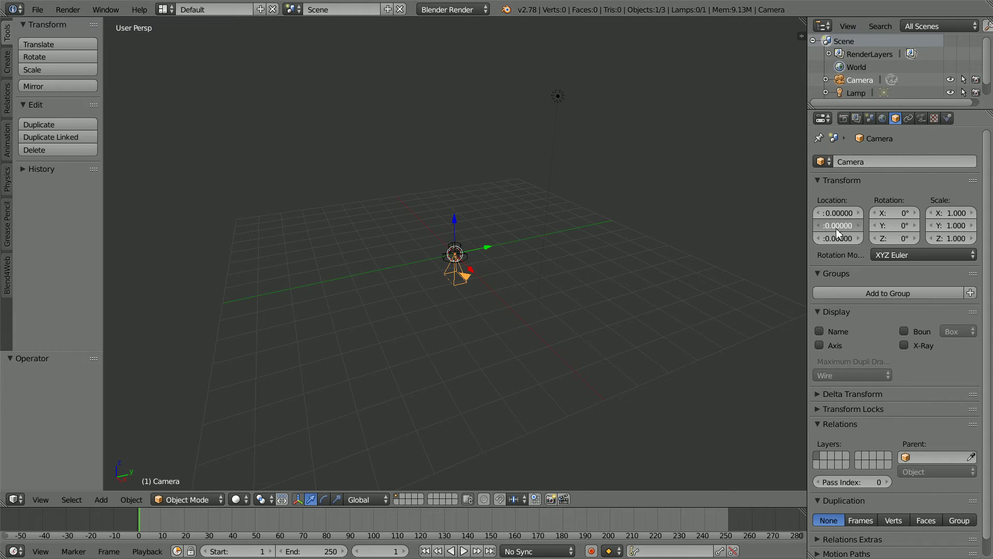
# Step: Set the camera's Y location to -2 and its X rotation to 90°
pyautogui.write('-2')
pyautogui.press('Return')
pyautogui.click(894, 213)
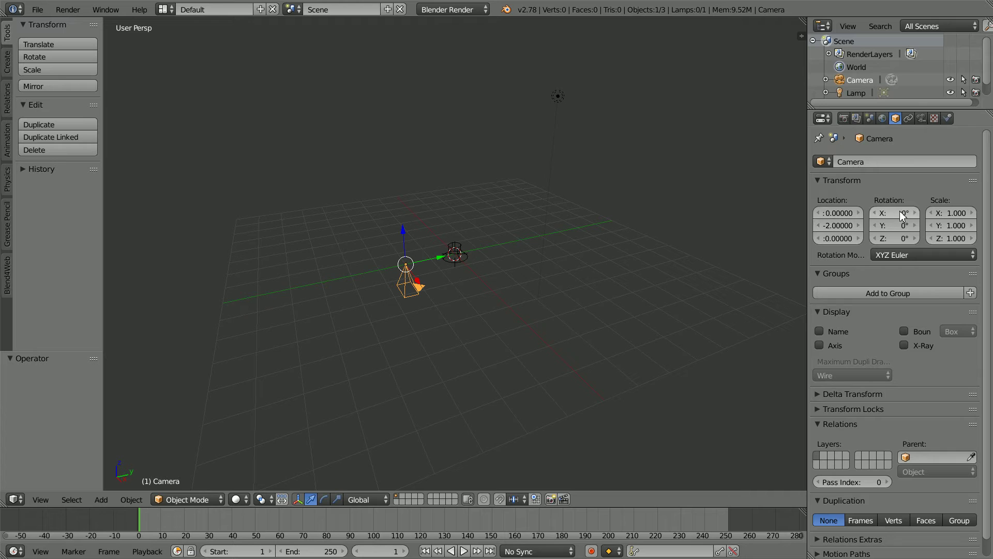
pyautogui.write('90')
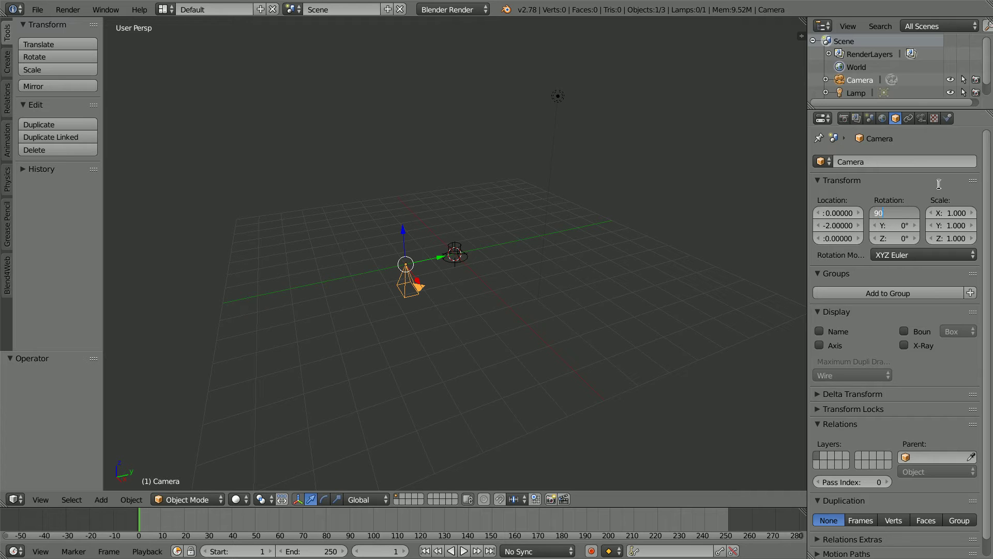
pyautogui.press('Return')
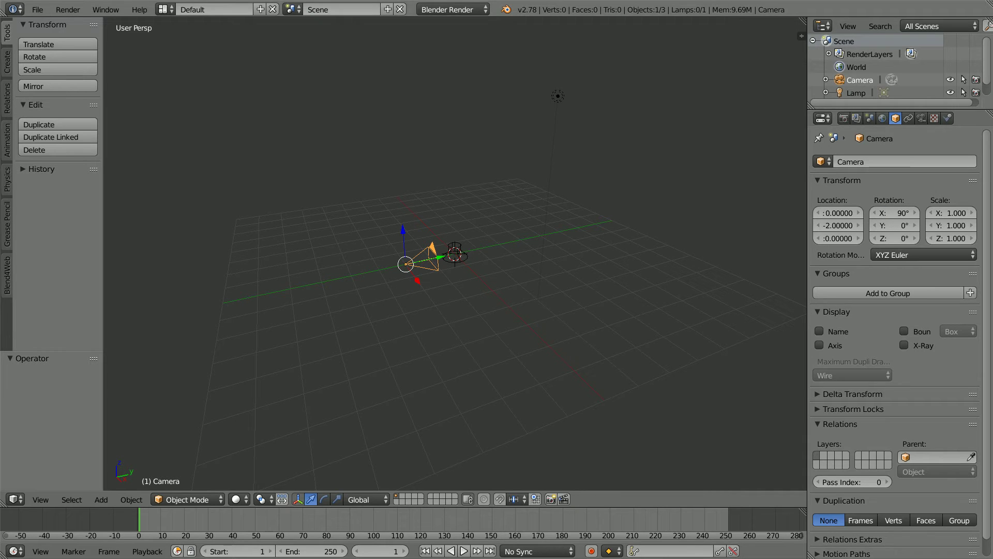
# Step: Select the speaker, preview the viewport in Rendered shading and return it to Solid shading
pyautogui.rightClick(468, 253)
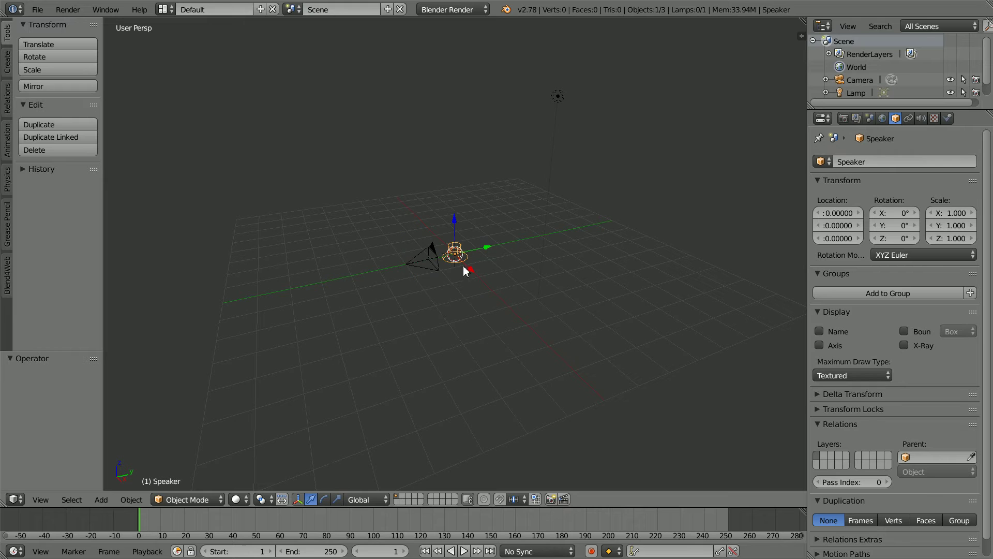
pyautogui.click(239, 498)
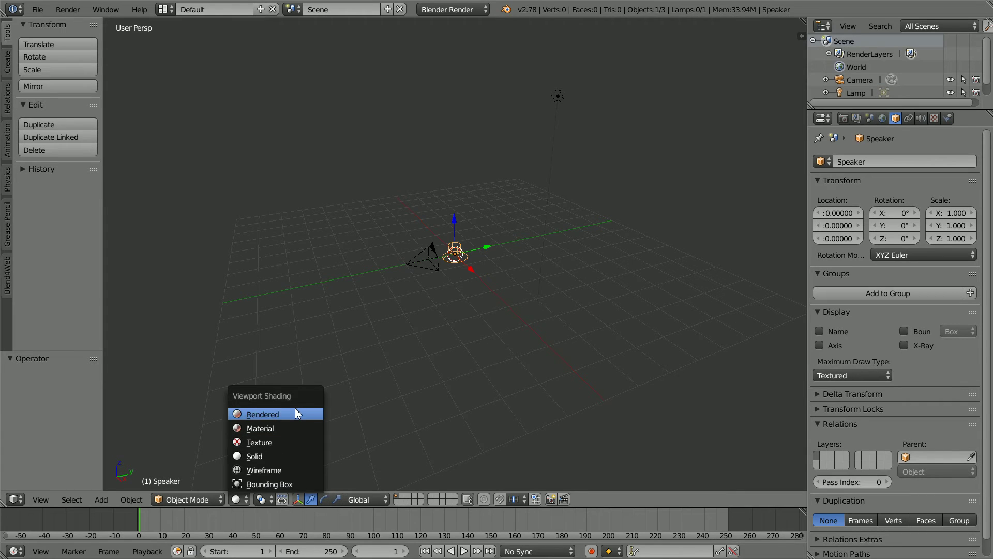
pyautogui.click(297, 413)
pyautogui.click(235, 499)
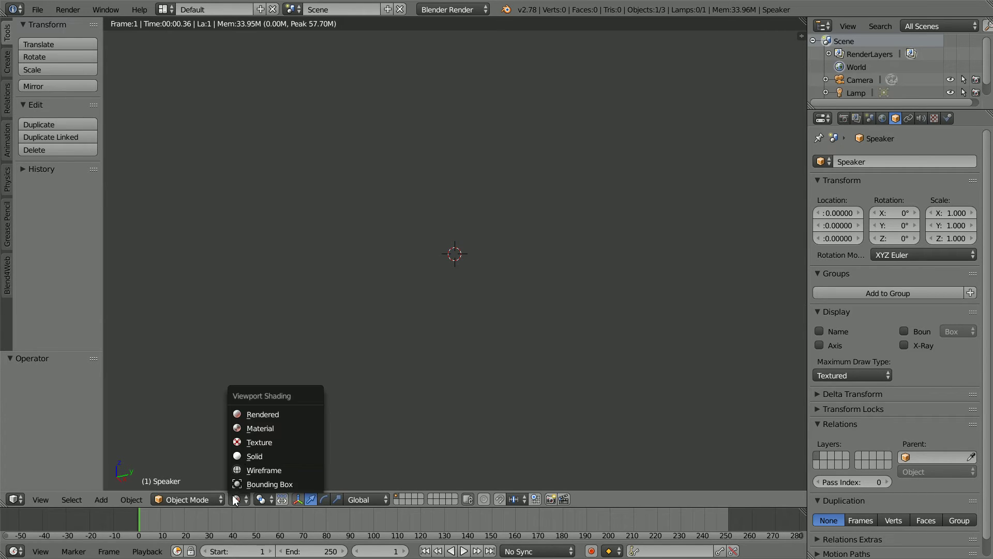
pyautogui.click(240, 453)
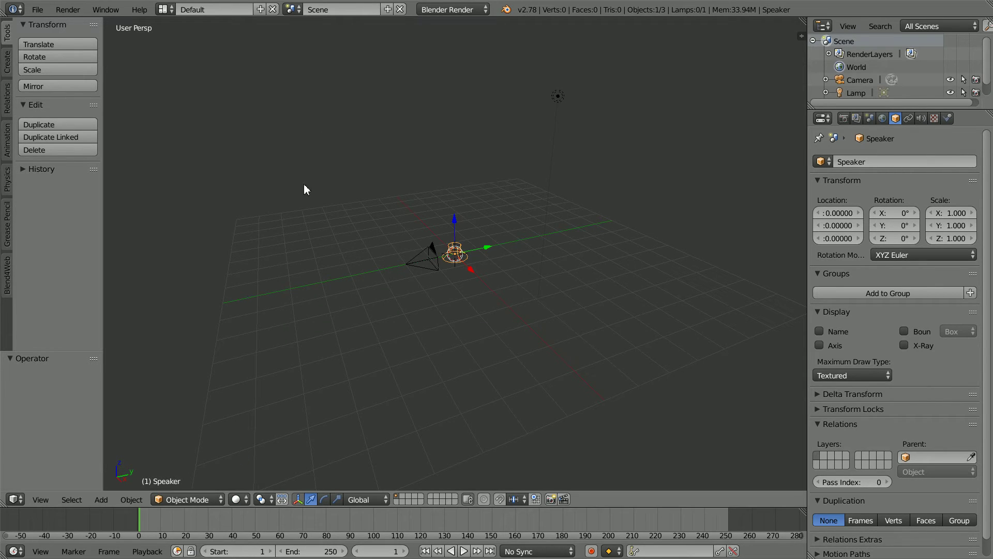
# Step: Add a cone mesh at the speaker's position and scale it uniformly by 0.5
pyautogui.click(102, 500)
pyautogui.moveTo(136, 486)
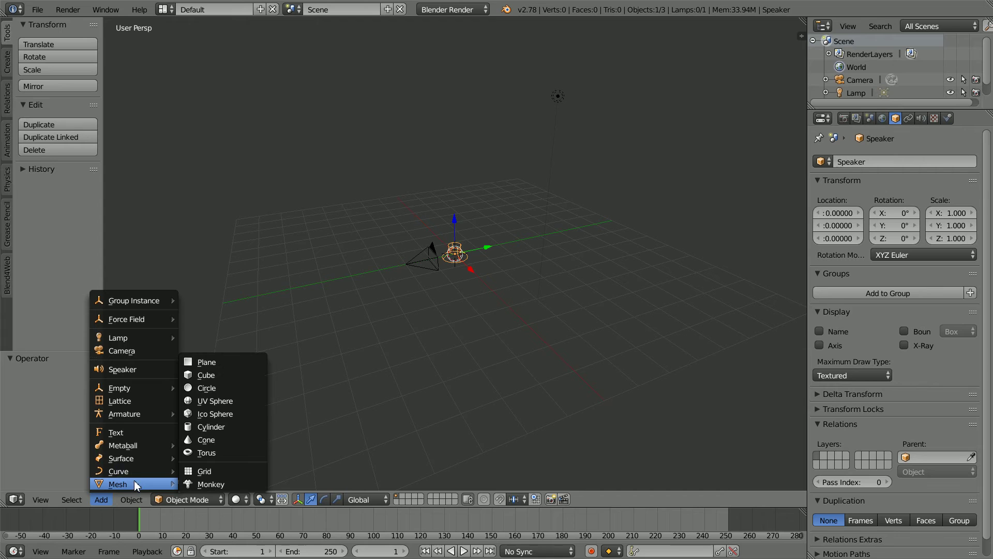
pyautogui.click(206, 439)
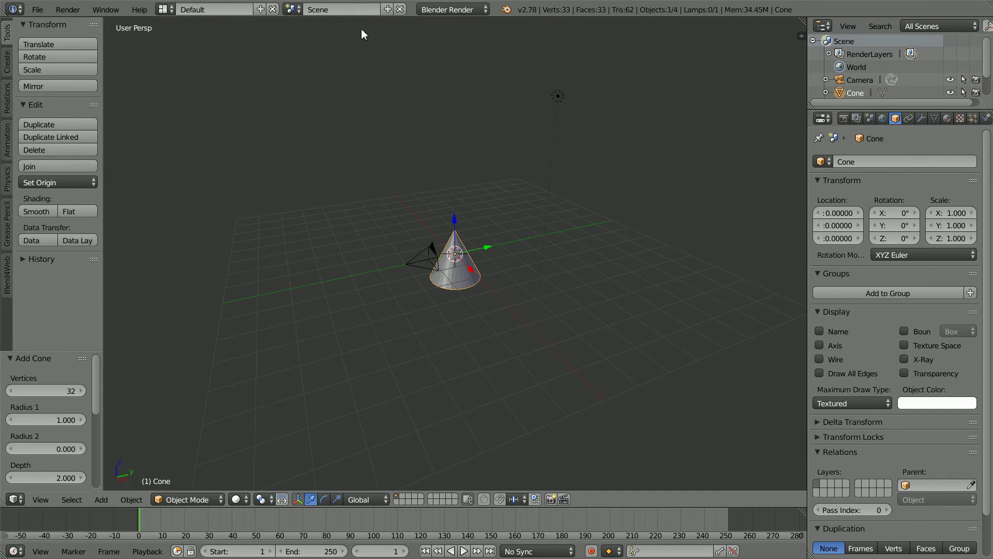
pyautogui.scroll(3, 538, 326)
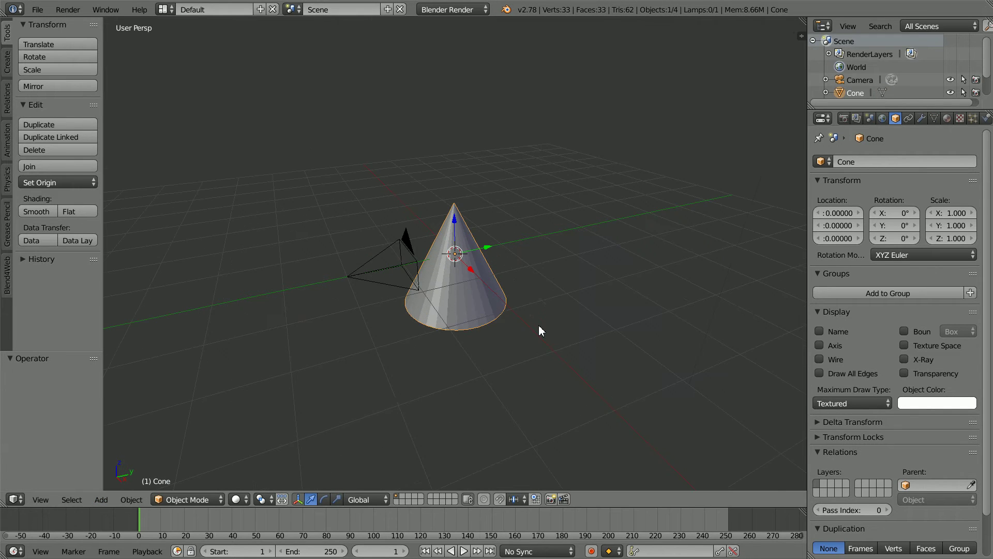
pyautogui.scroll(3, 538, 330)
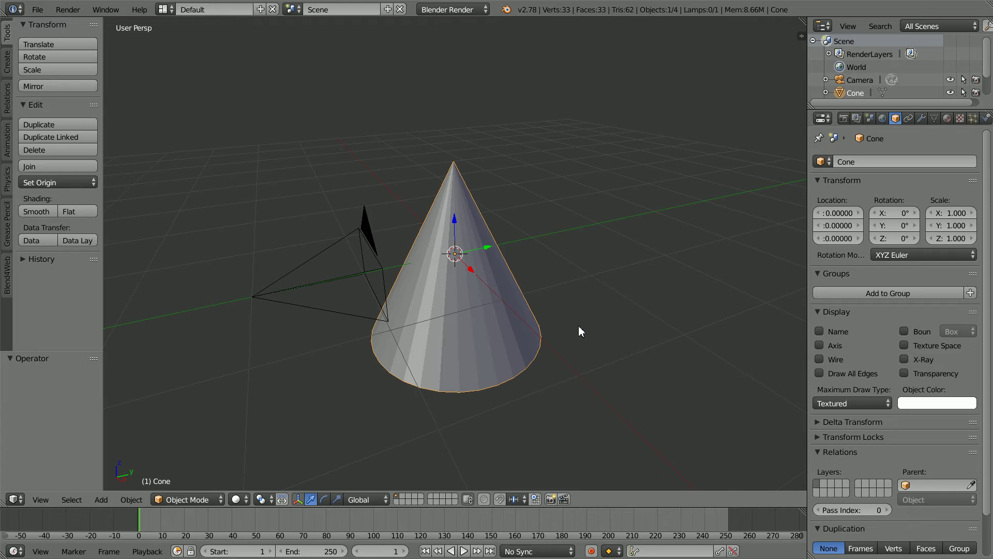
pyautogui.write('s.5')
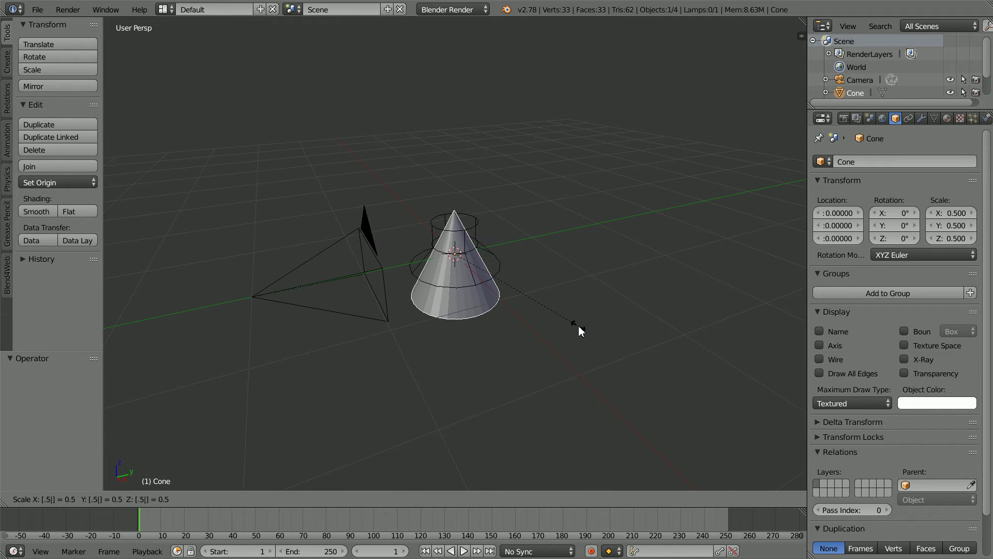
pyautogui.press('Return')
pyautogui.hotkey('ctrl', 's')
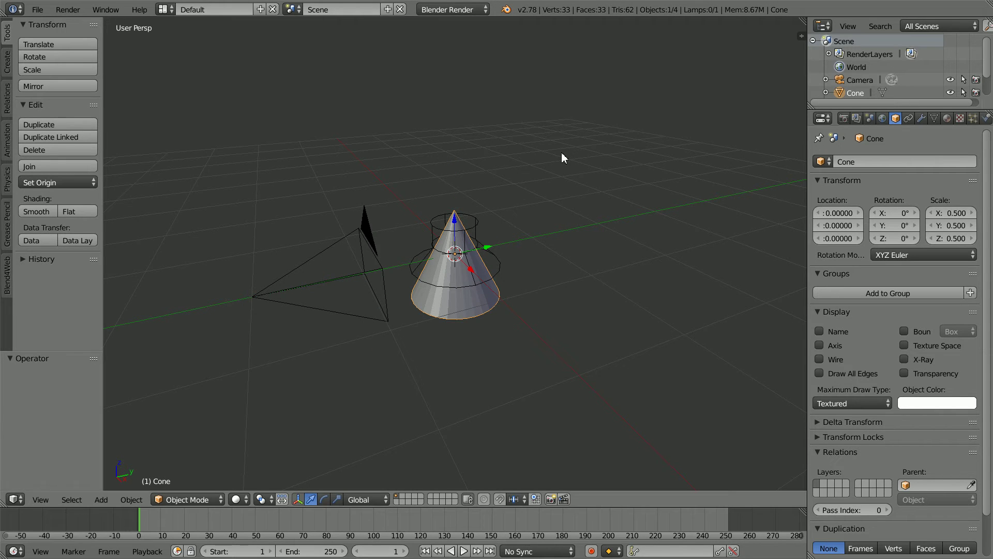
# Step: Scale the cone by 0.5 along the Z axis and apply its scale
pyautogui.press('s')
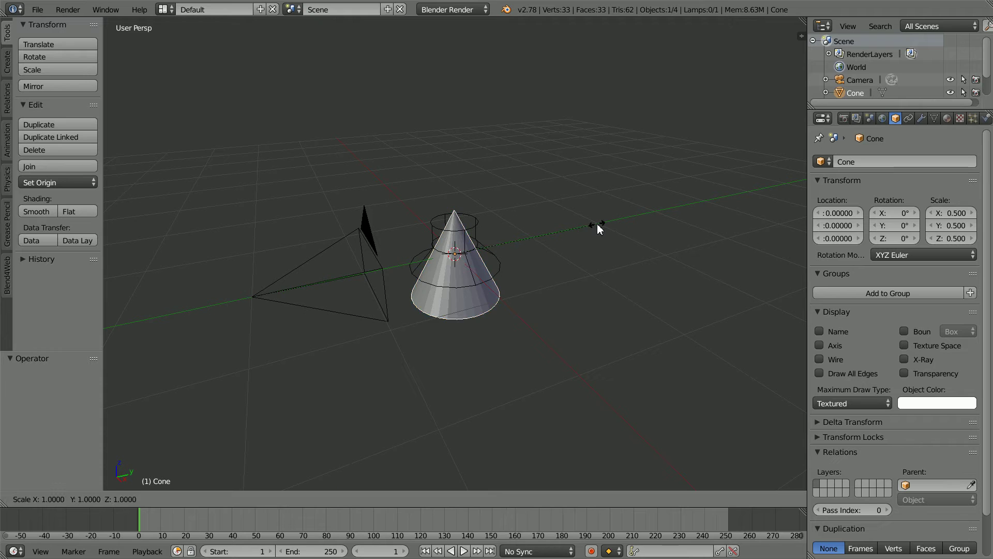
pyautogui.press('z')
pyautogui.write('0.5')
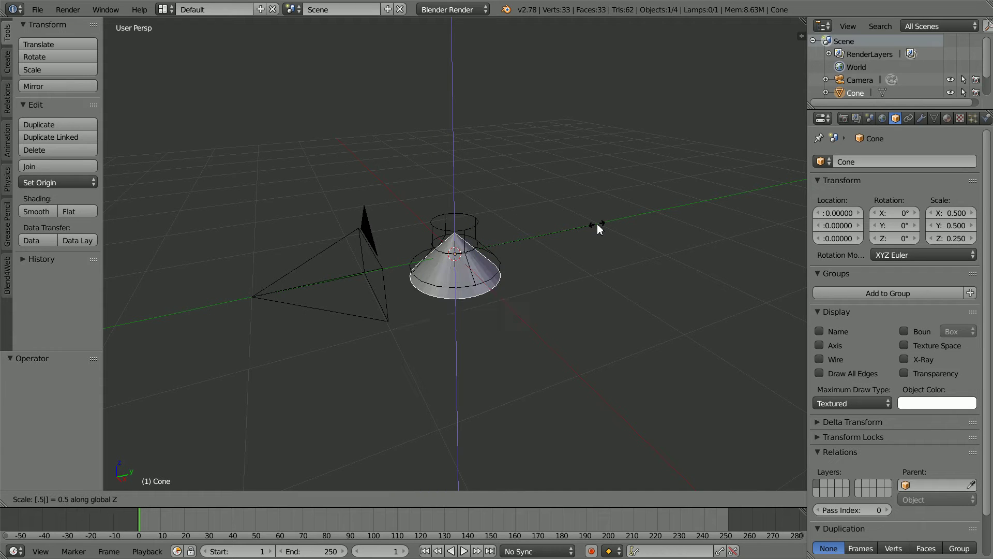
pyautogui.press('Return')
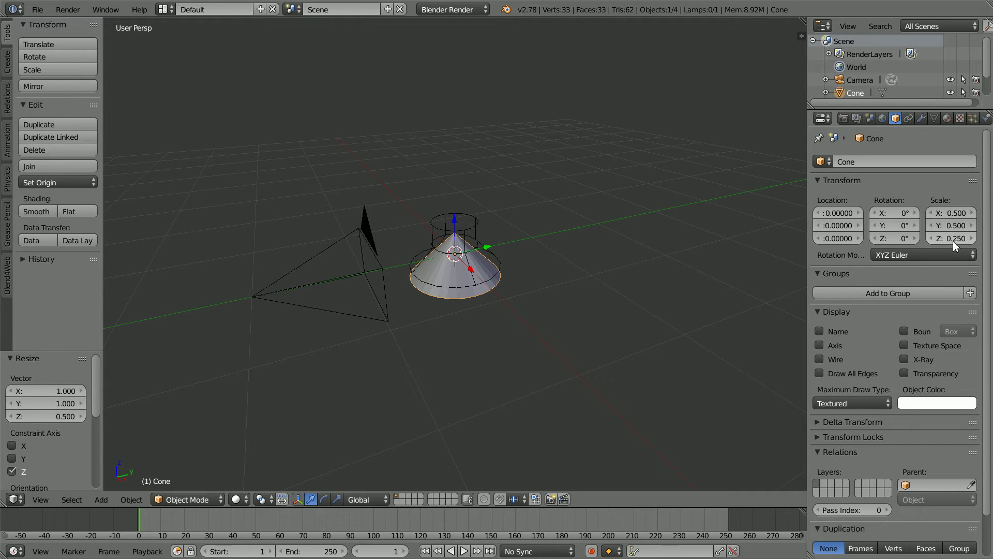
pyautogui.click(133, 498)
pyautogui.moveTo(150, 403)
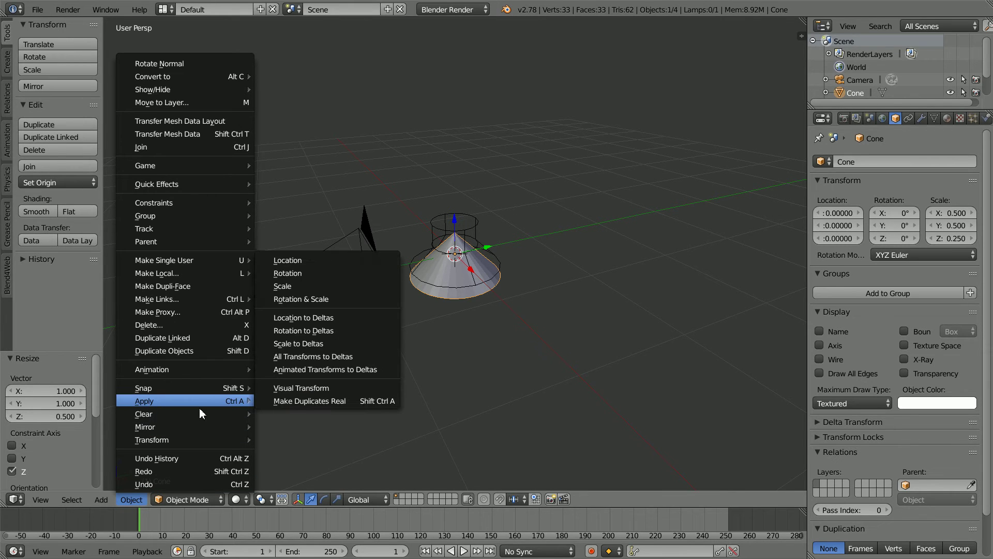
pyautogui.click(321, 285)
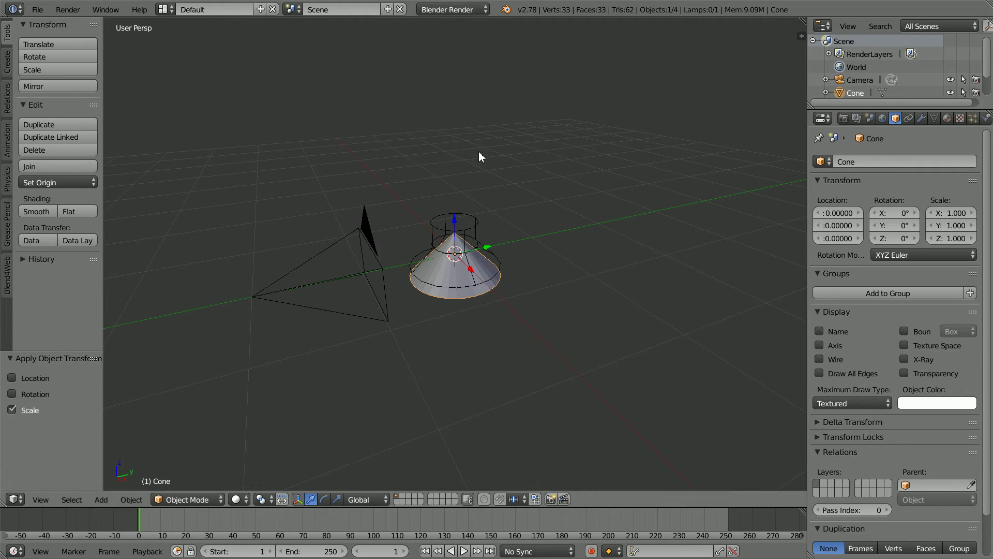
# Step: Parent the speaker to the cone and set the speaker's Z location to -0.125
pyautogui.rightClick(477, 222)
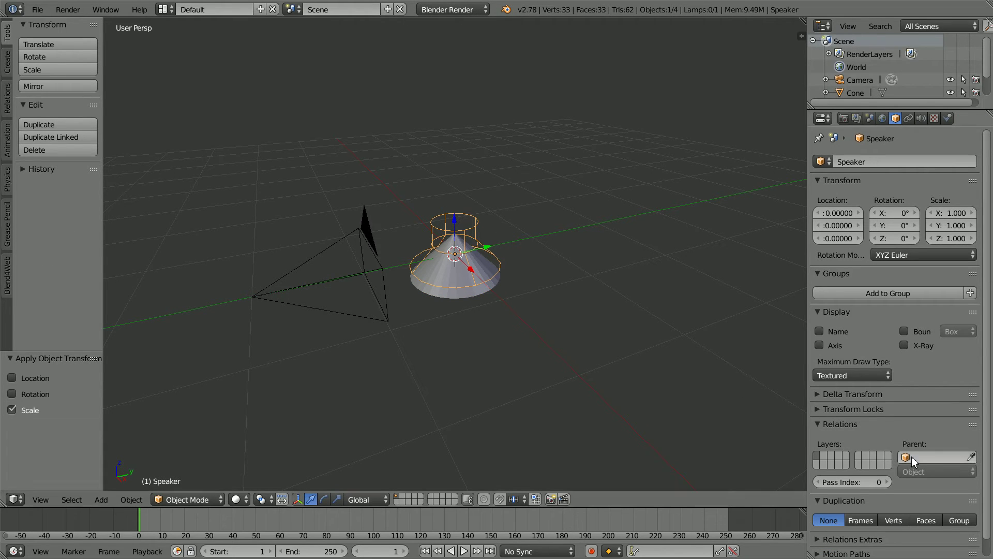
pyautogui.click(924, 457)
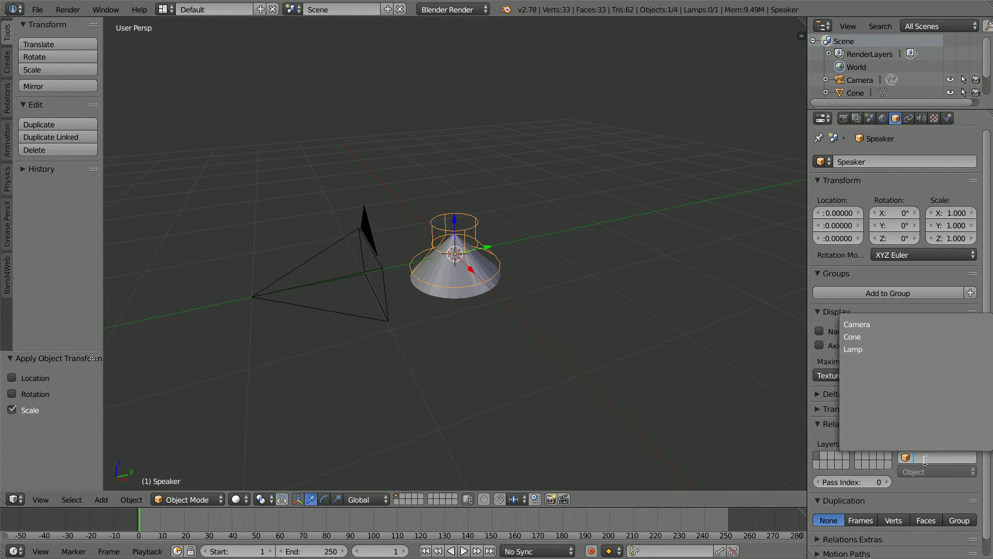
pyautogui.click(878, 337)
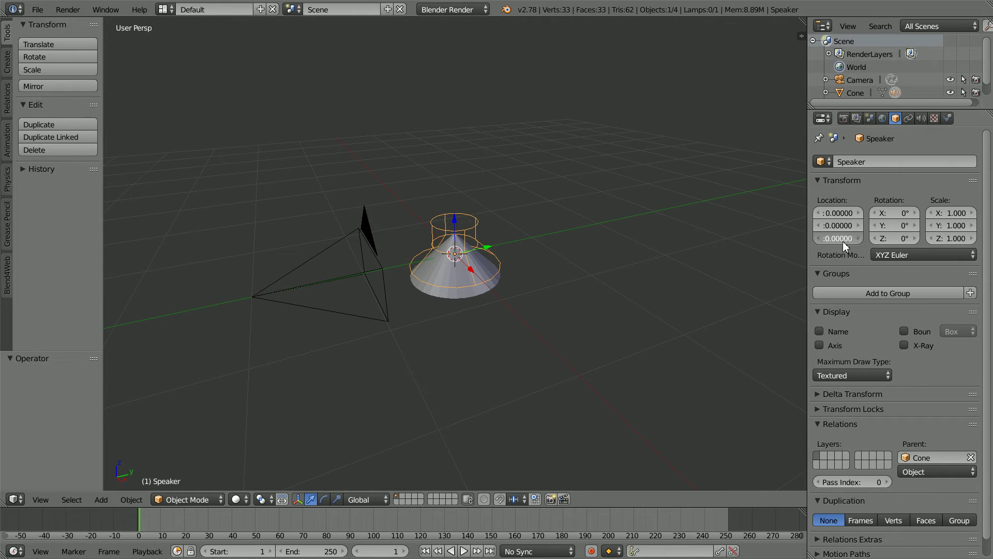
pyautogui.click(823, 237)
pyautogui.press('BackSpace')
pyautogui.press('Return')
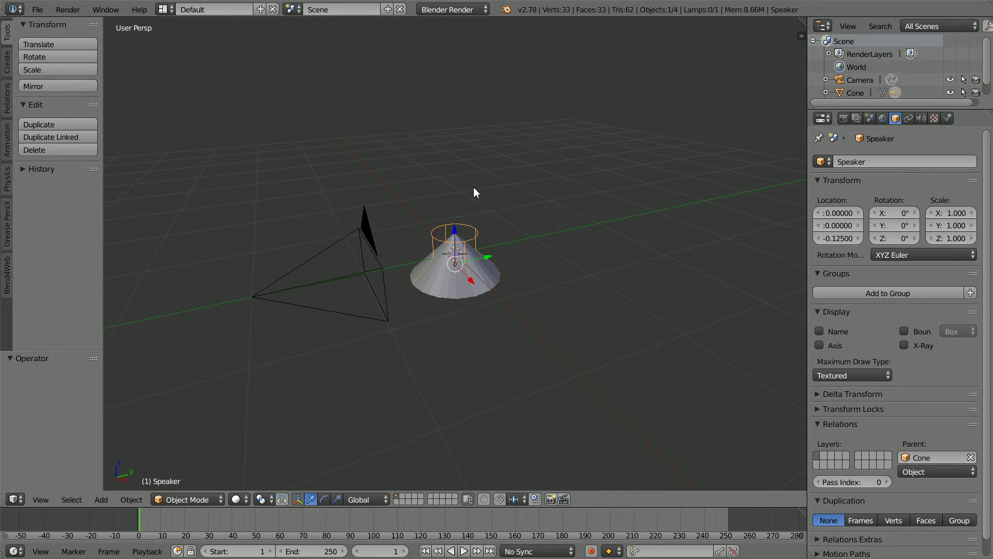
# Step: Set the cone's X rotation to -90° and apply the rotation
pyautogui.rightClick(451, 282)
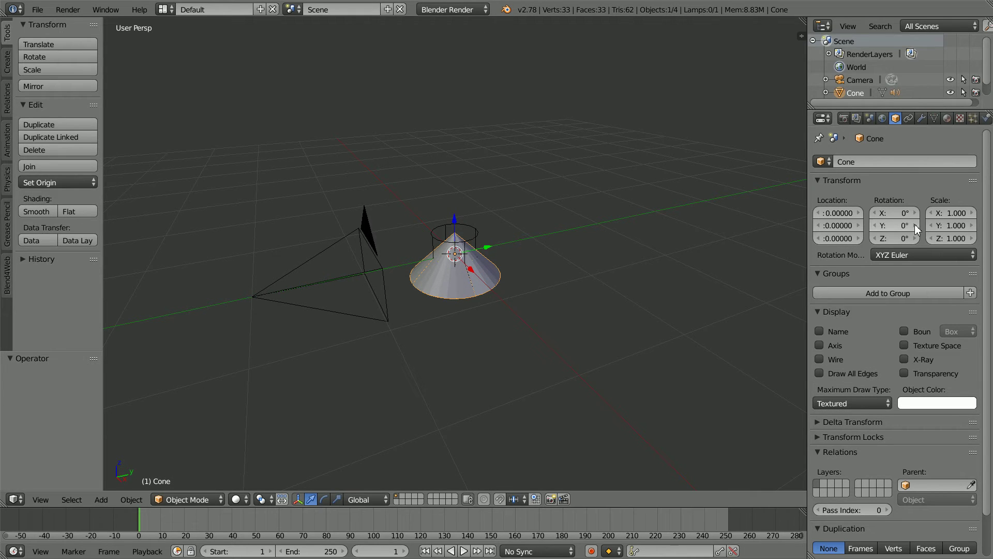
pyautogui.click(892, 213)
pyautogui.write('-90')
pyautogui.press('Return')
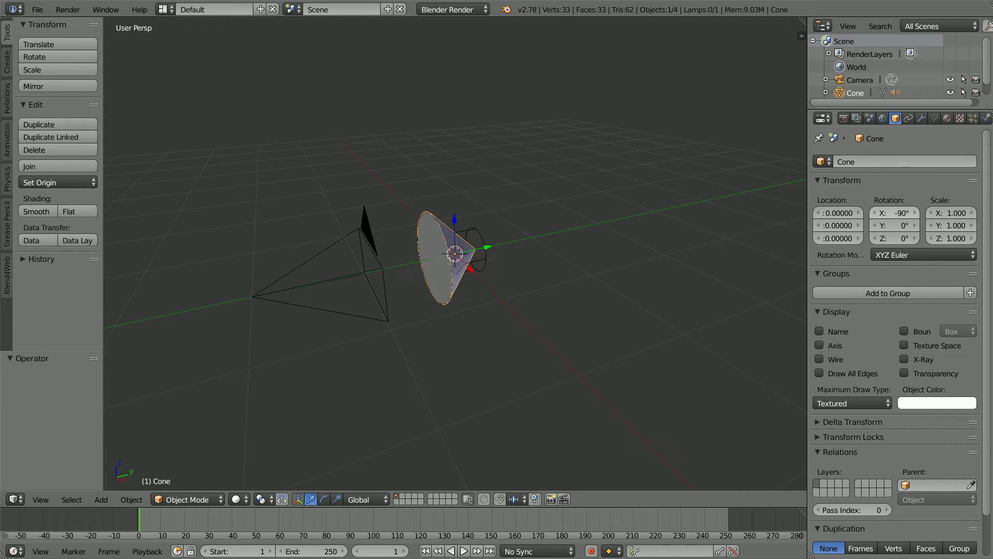
pyautogui.click(126, 499)
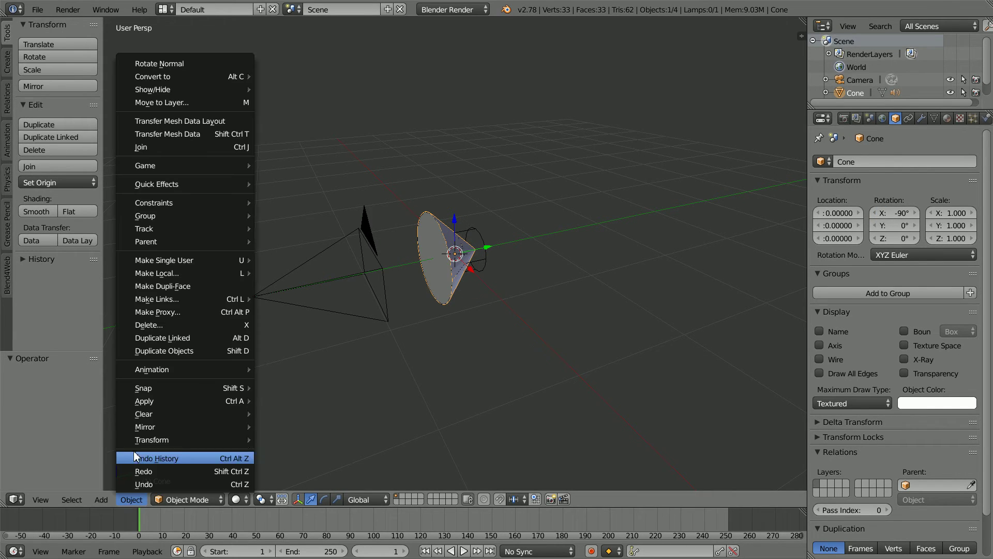
pyautogui.moveTo(145, 403)
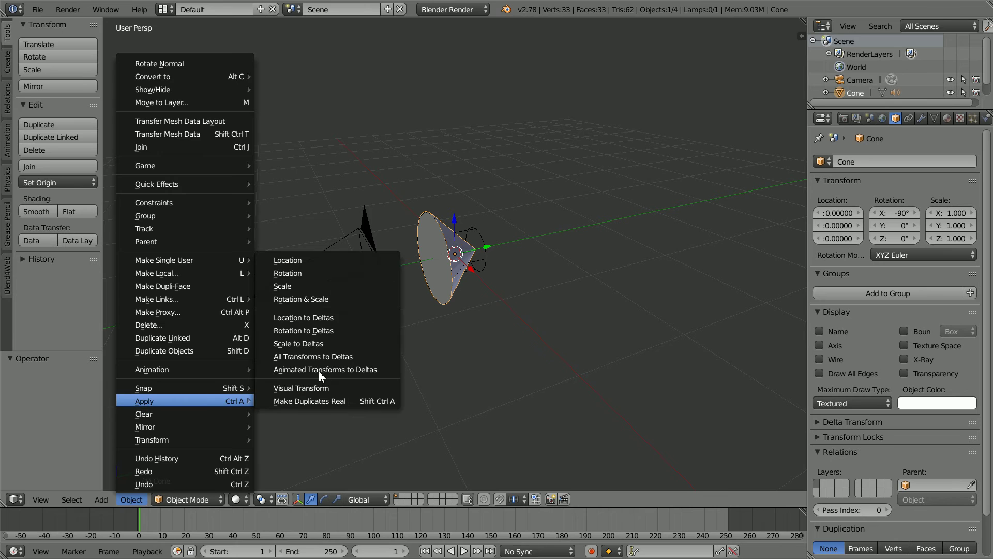
pyautogui.click(316, 271)
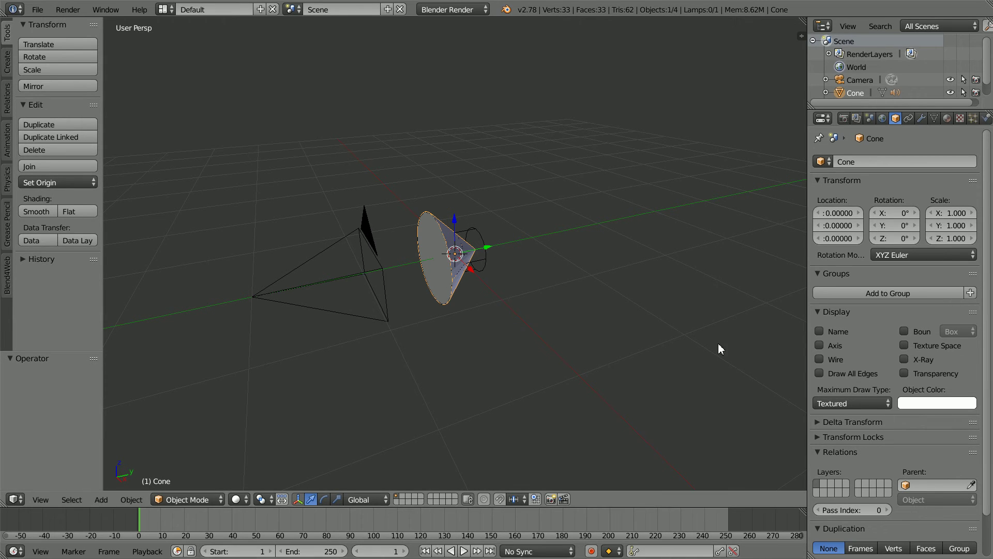
# Step: Insert single keyframes for the cone's Y location, at 0 on frame 1 and at 10 on frame 125
pyautogui.rightClick(834, 227)
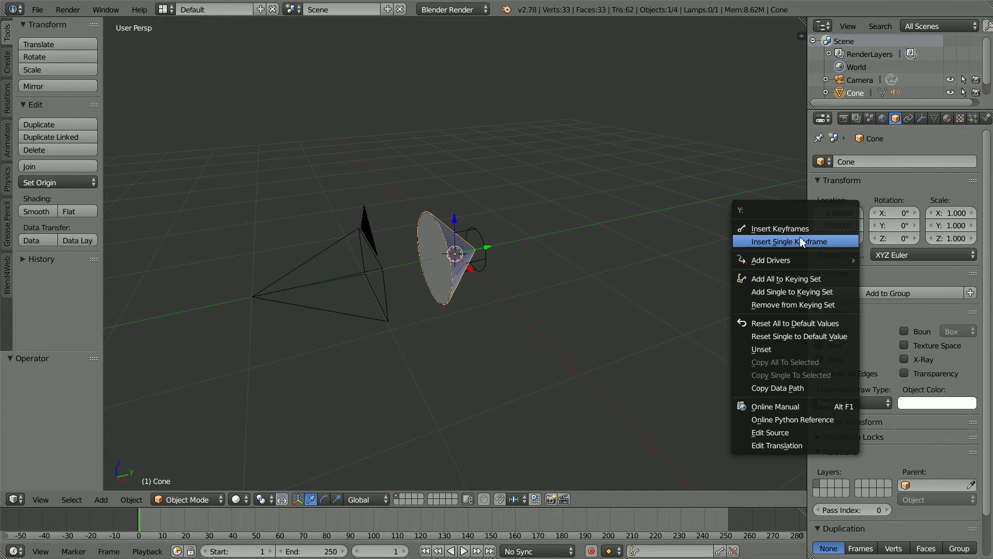
pyautogui.click(827, 241)
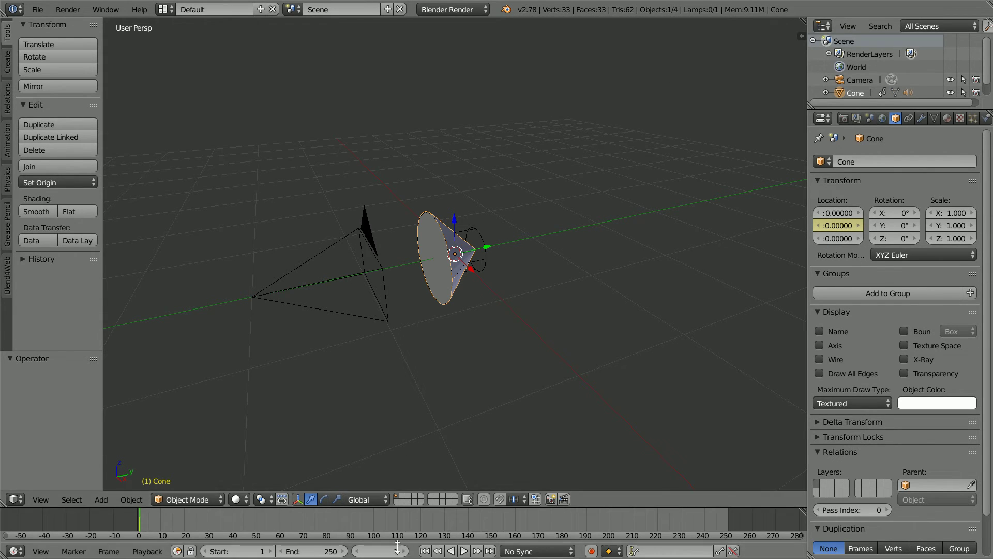
pyautogui.click(380, 551)
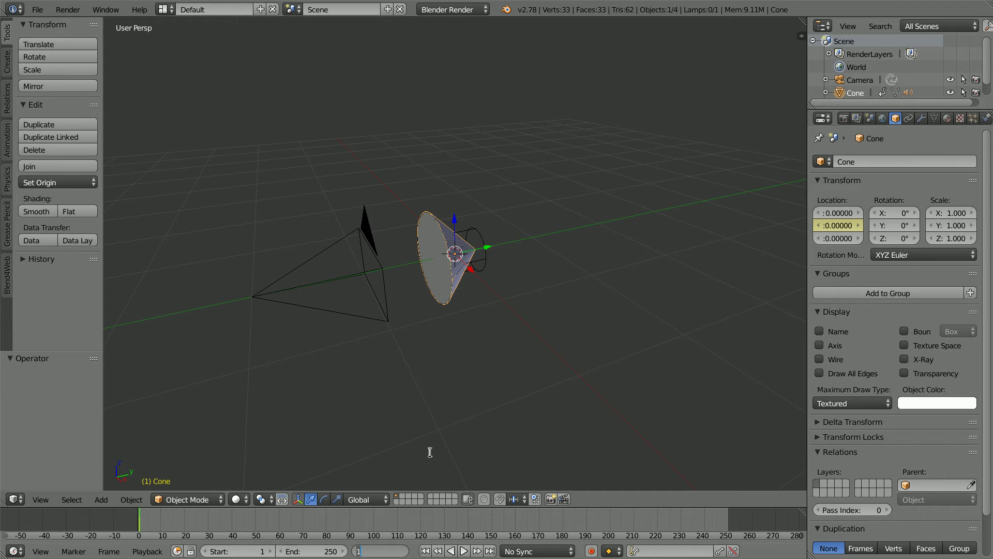
pyautogui.write('125')
pyautogui.press('Return')
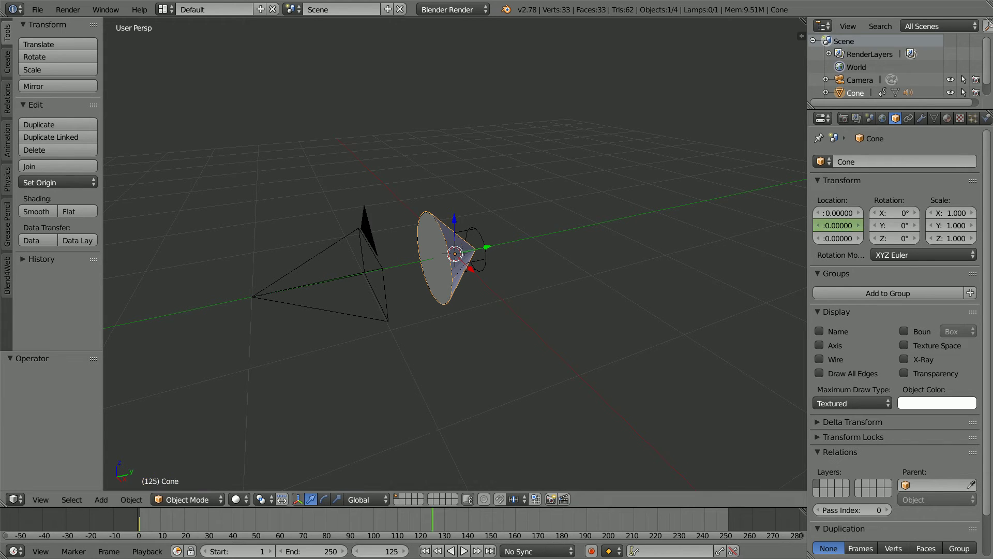
pyautogui.click(831, 224)
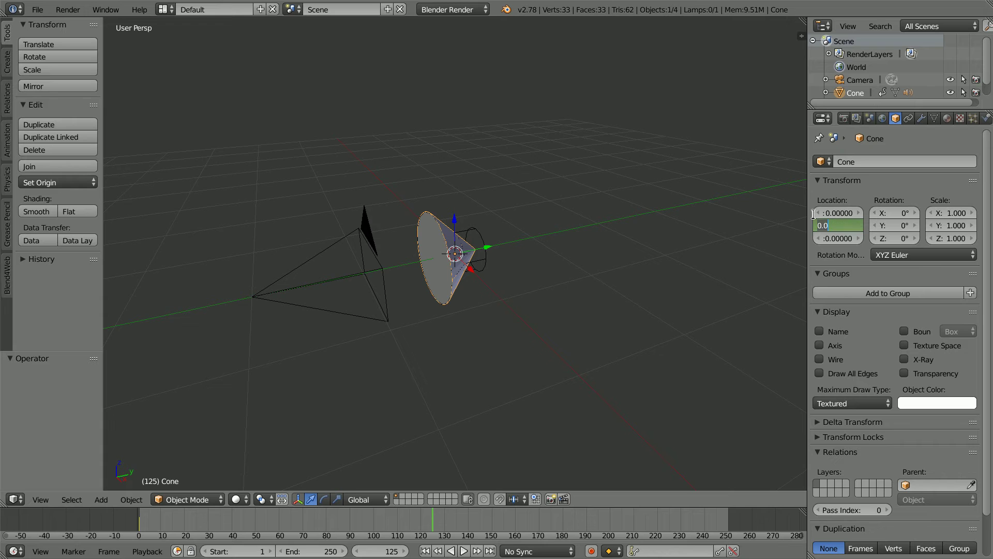
pyautogui.write('10')
pyautogui.press('Return')
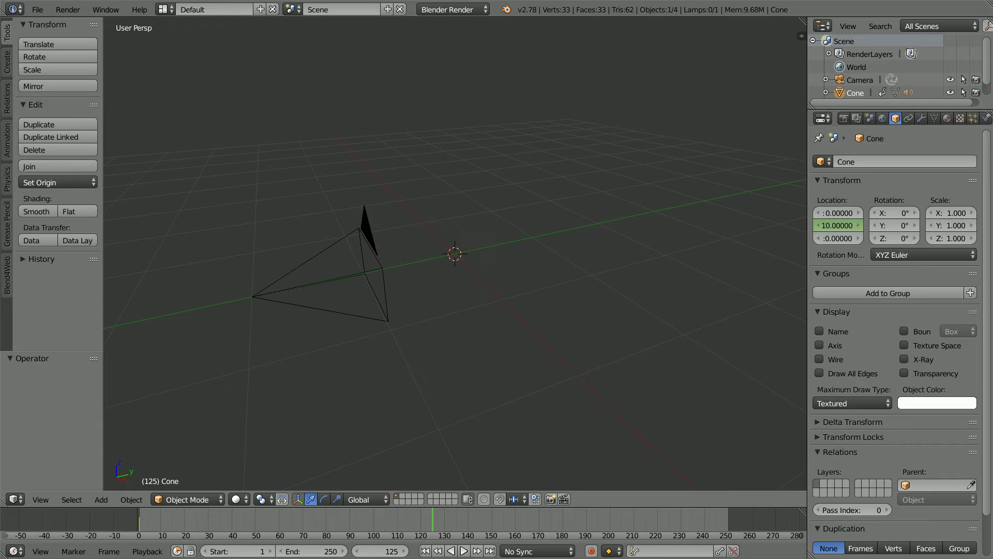
pyautogui.rightClick(836, 225)
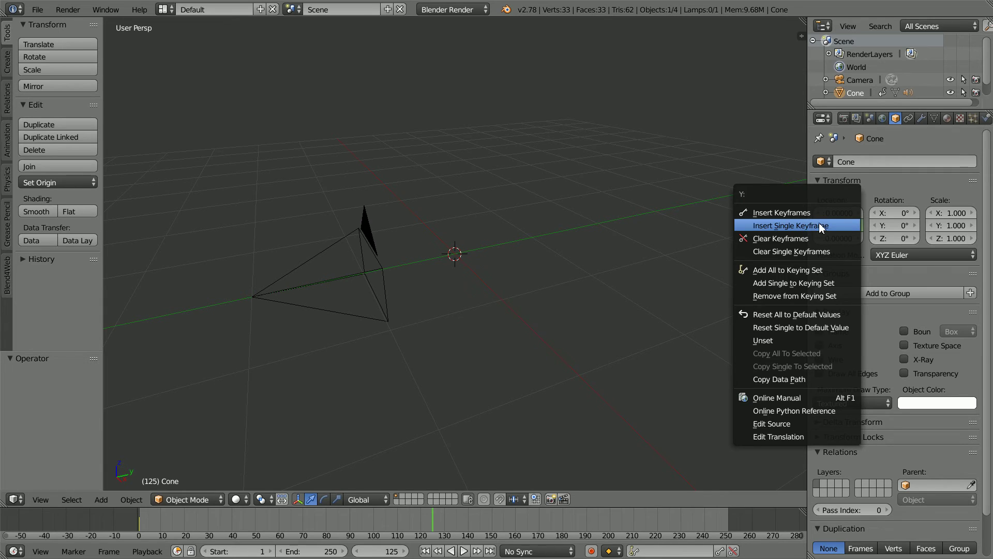
pyautogui.click(816, 225)
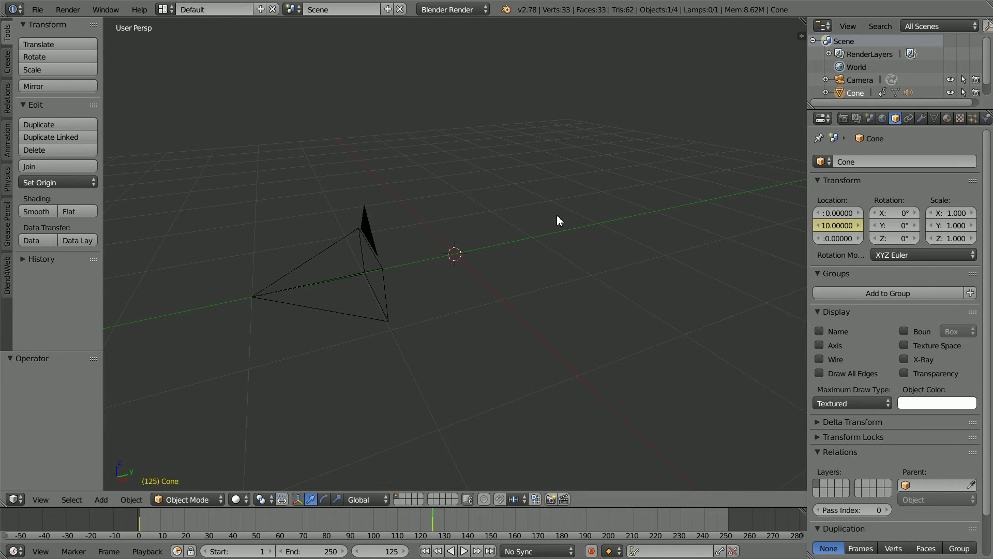
# Step: Set the cone's Y location to 0 on the last frame, 250, and insert a single keyframe for it
pyautogui.scroll(-4, 559, 240)
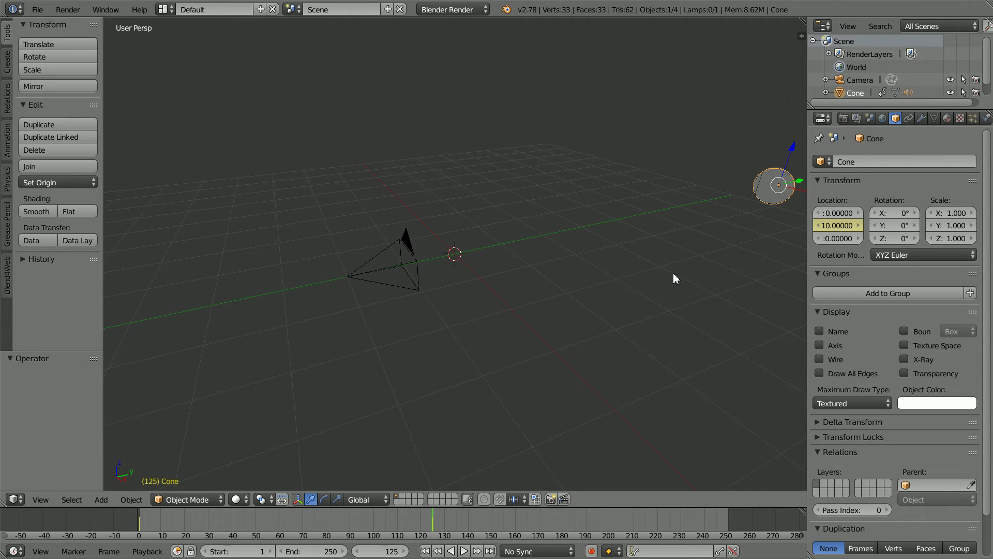
pyautogui.moveTo(674, 277); pyautogui.dragTo(557, 287, button='middle')
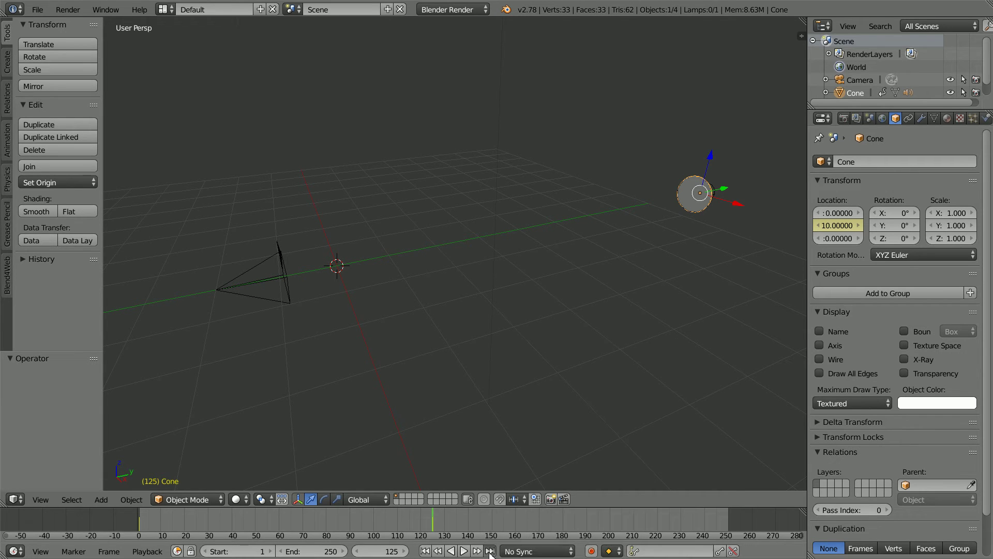
pyautogui.click(490, 552)
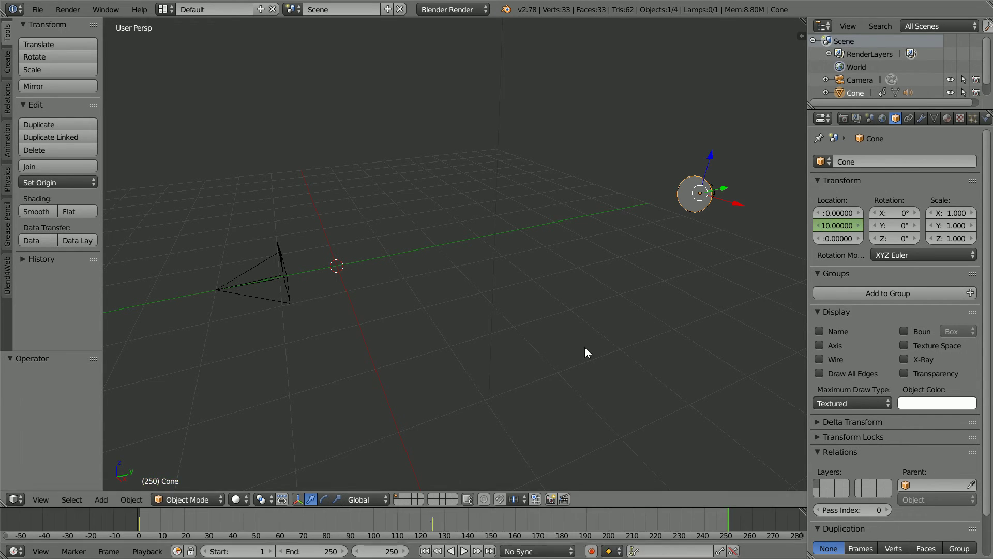
pyautogui.click(835, 227)
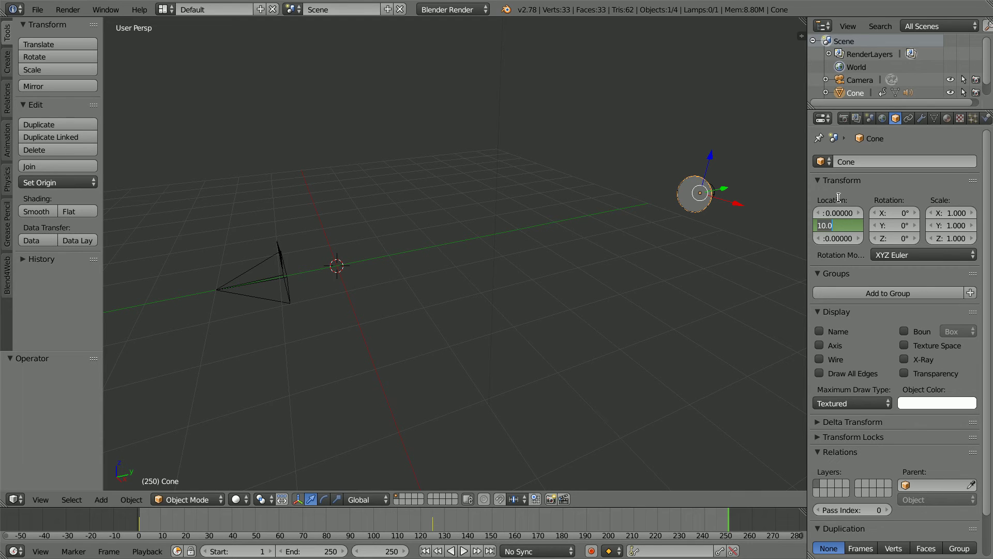
pyautogui.write('0')
pyautogui.press('Return')
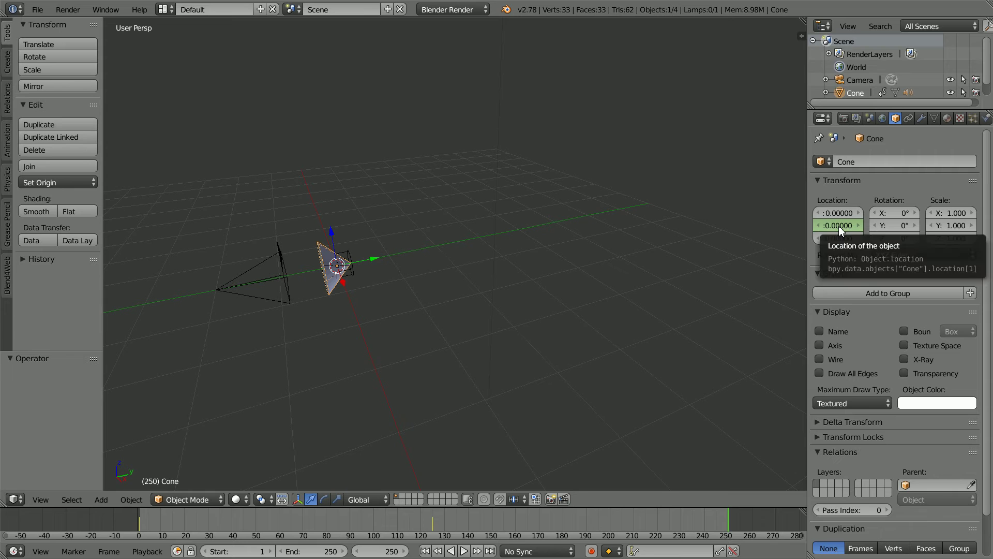
pyautogui.rightClick(839, 226)
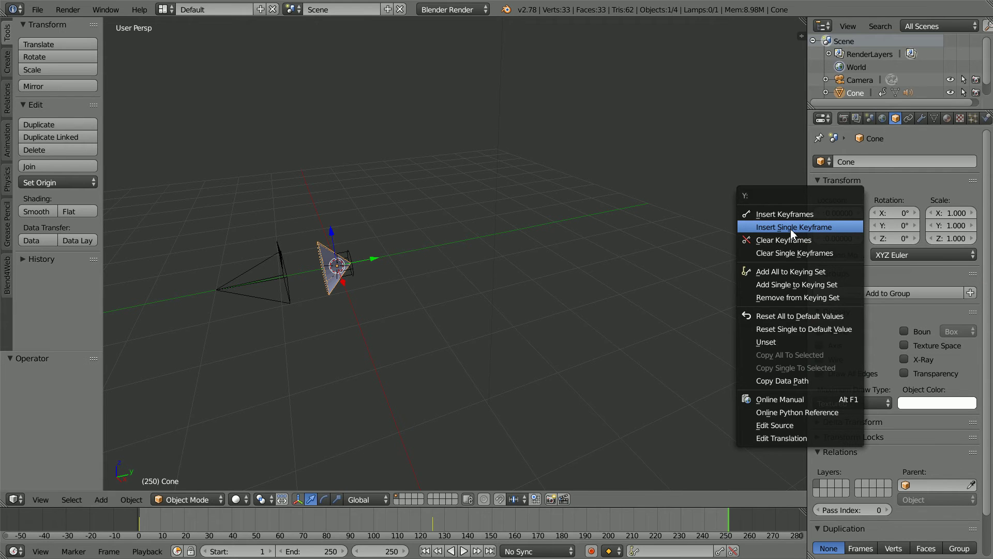
pyautogui.click(790, 228)
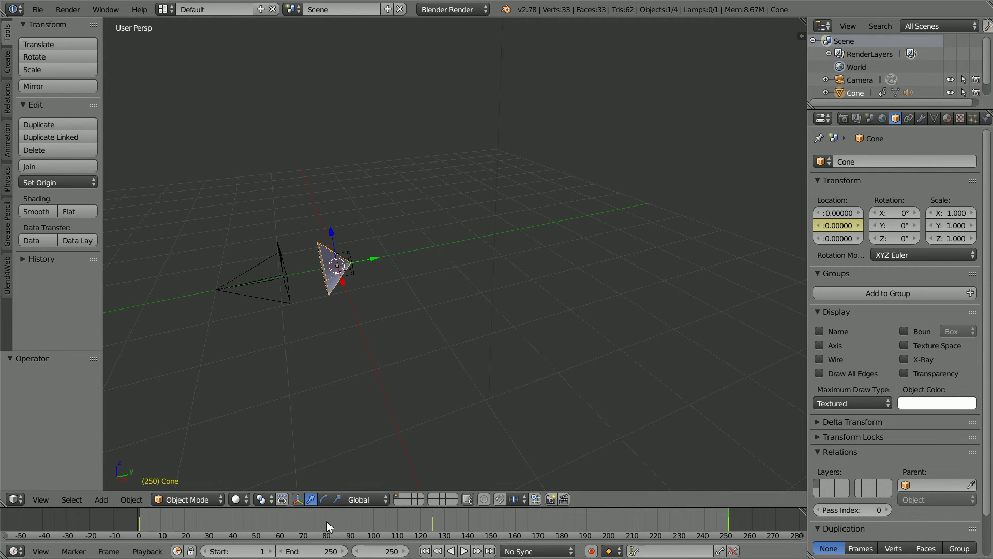
# Step: Extend the animation's end frame to 500
pyautogui.click(336, 552)
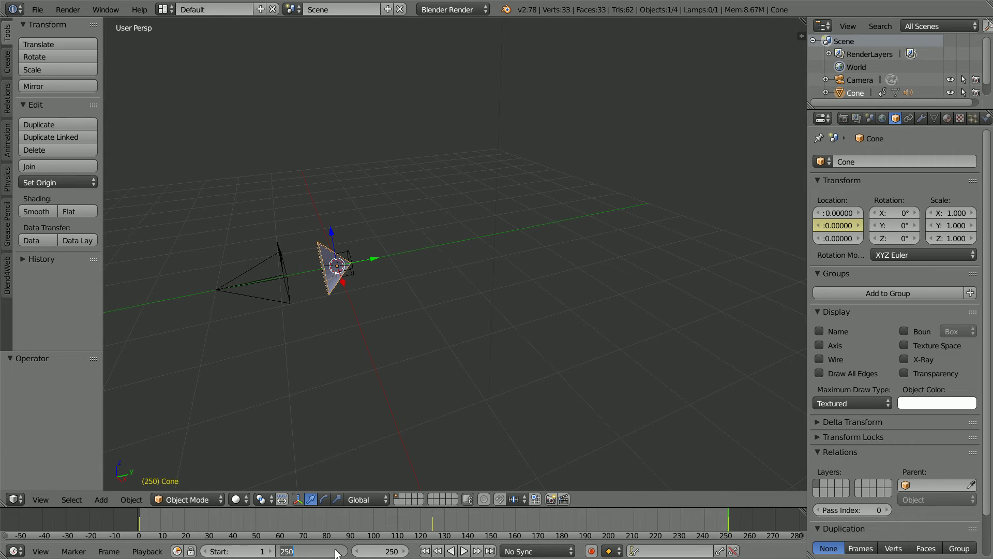
pyautogui.write('500')
pyautogui.press('Return')
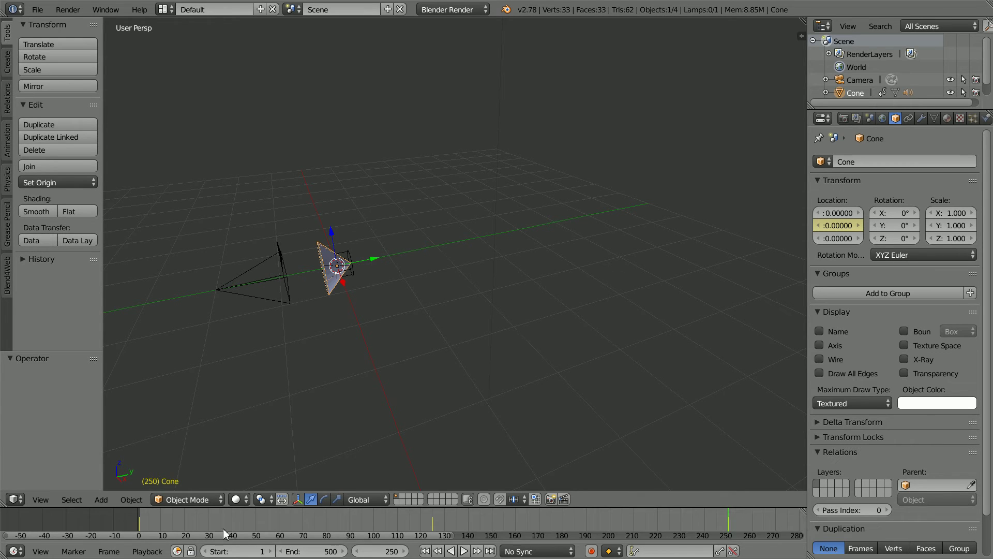
# Step: Make the cone's Y location curve cyclic in the Graph Editor and return to the 3D View
pyautogui.click(11, 500)
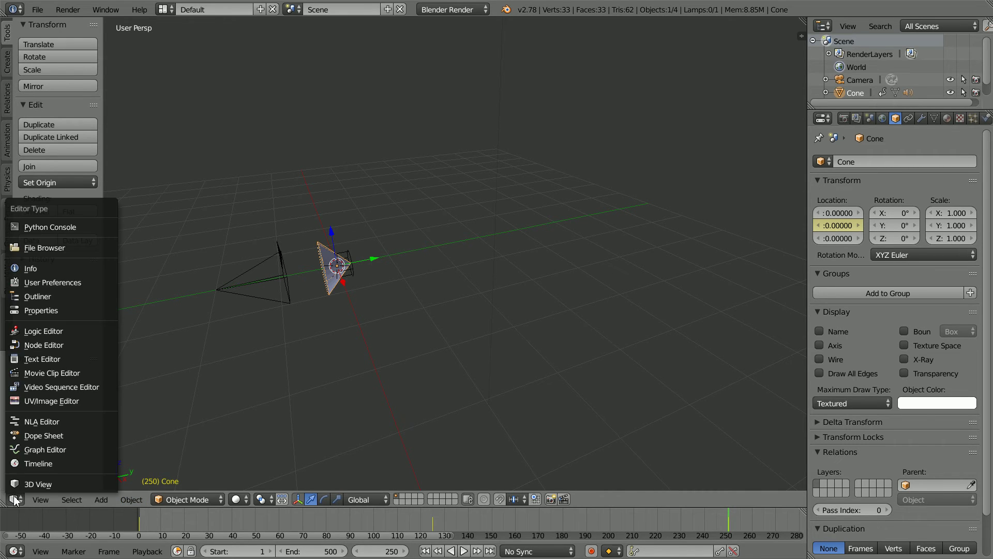
pyautogui.click(69, 449)
pyautogui.click(141, 501)
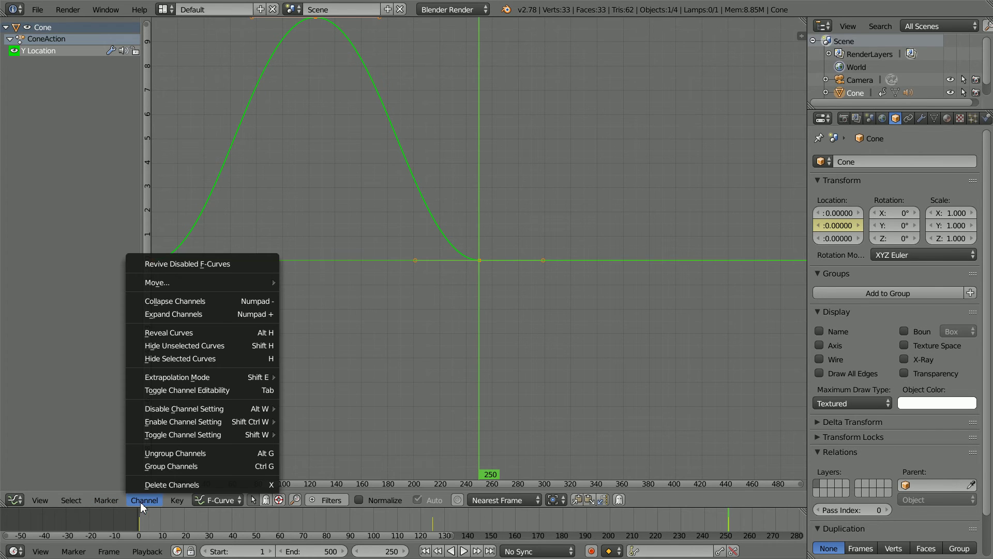
pyautogui.moveTo(175, 377)
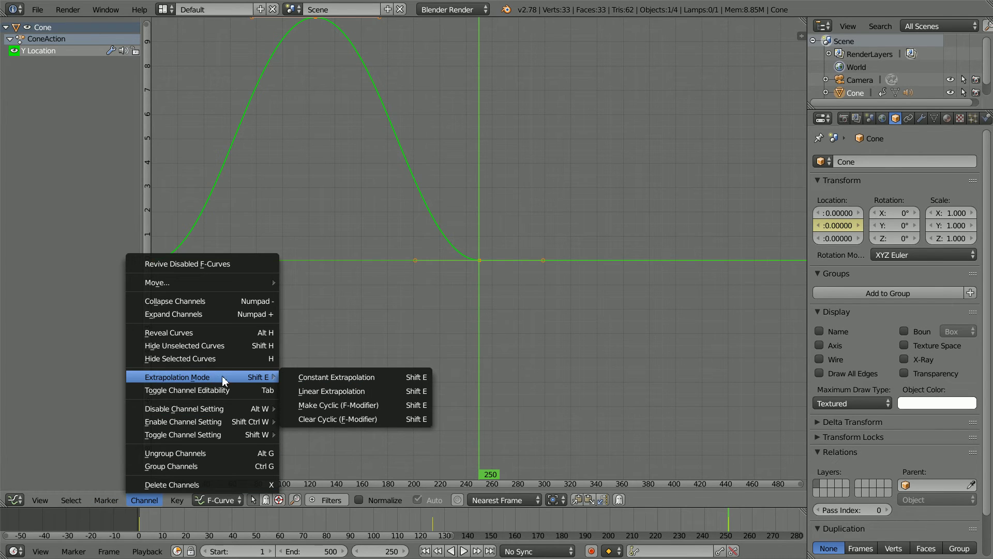
pyautogui.click(380, 406)
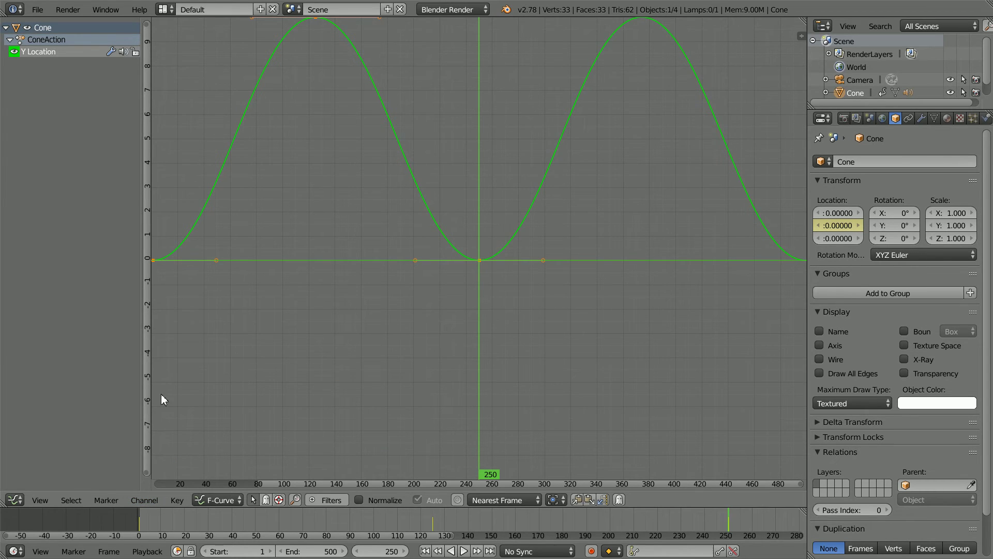
pyautogui.click(14, 500)
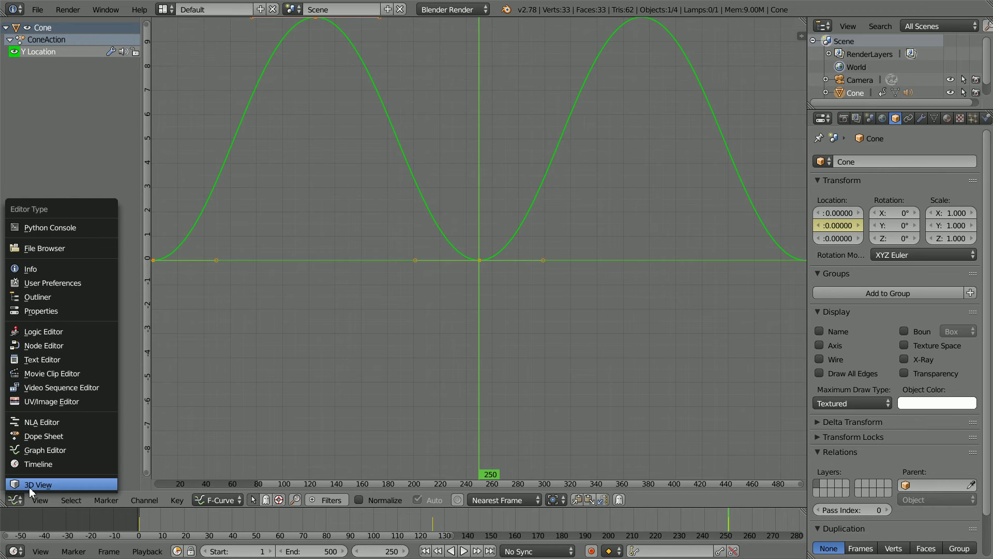
pyautogui.click(72, 485)
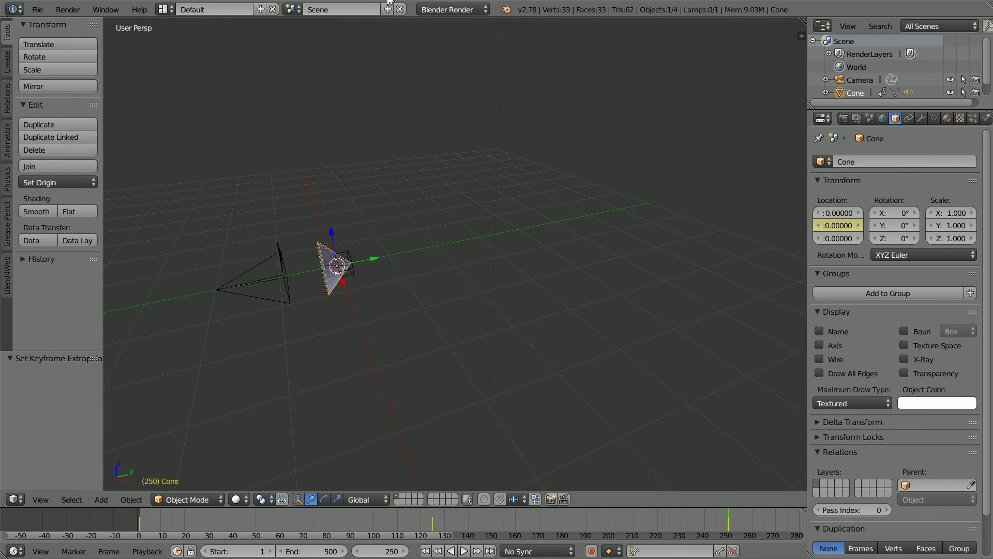
# Step: Set the speaker's reference distance to 2 and its attenuation to 5
pyautogui.rightClick(343, 255)
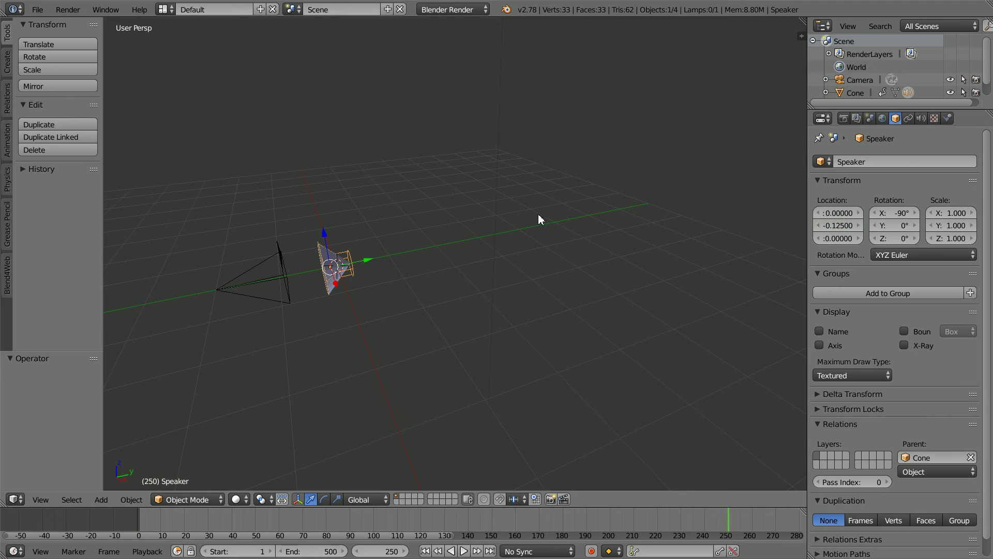
pyautogui.click(921, 118)
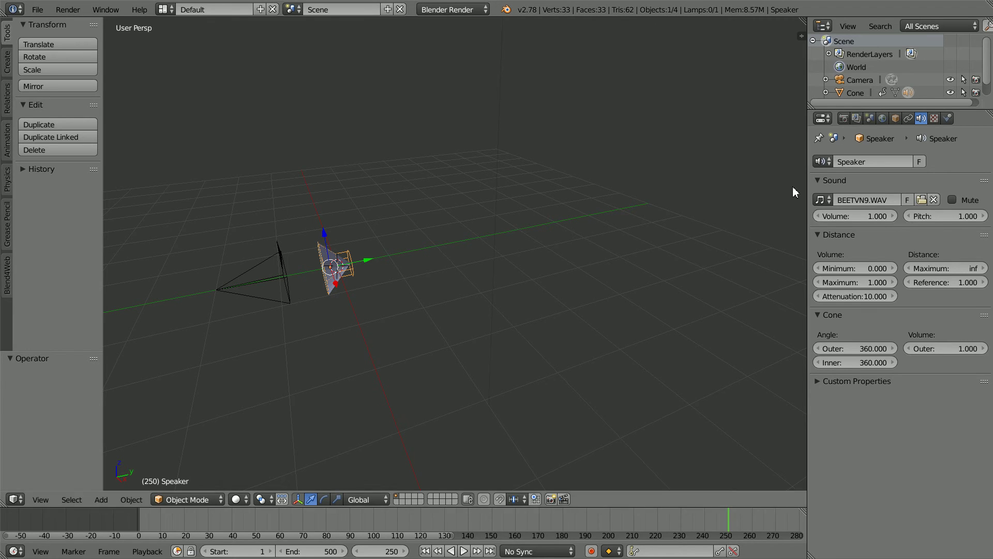
pyautogui.click(938, 287)
pyautogui.write('2')
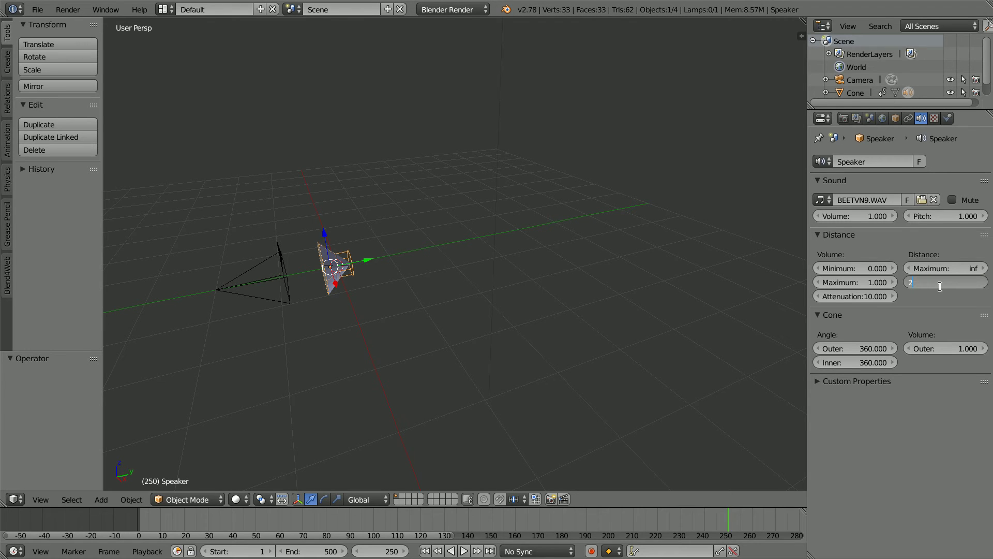
pyautogui.press('Return')
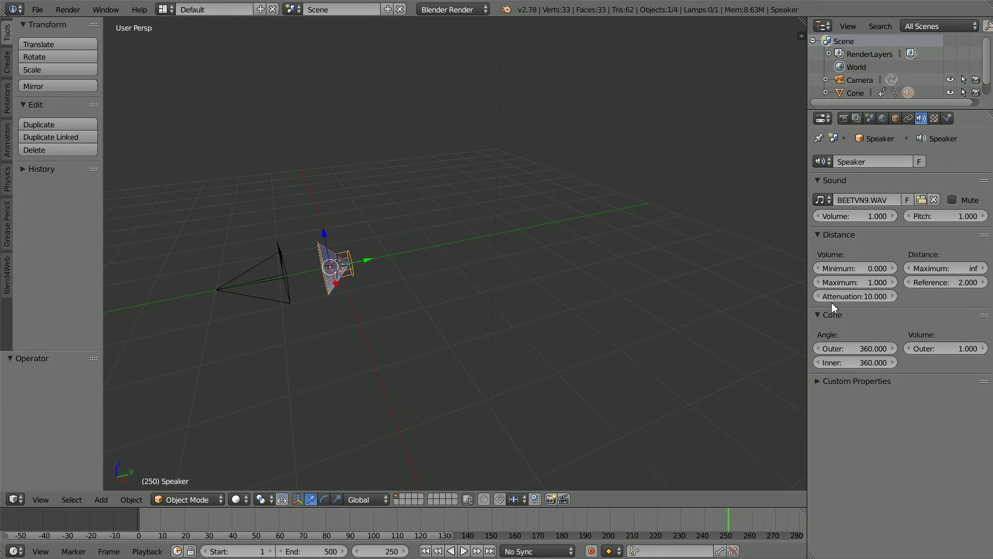
pyautogui.click(858, 297)
pyautogui.write('5')
pyautogui.press('Return')
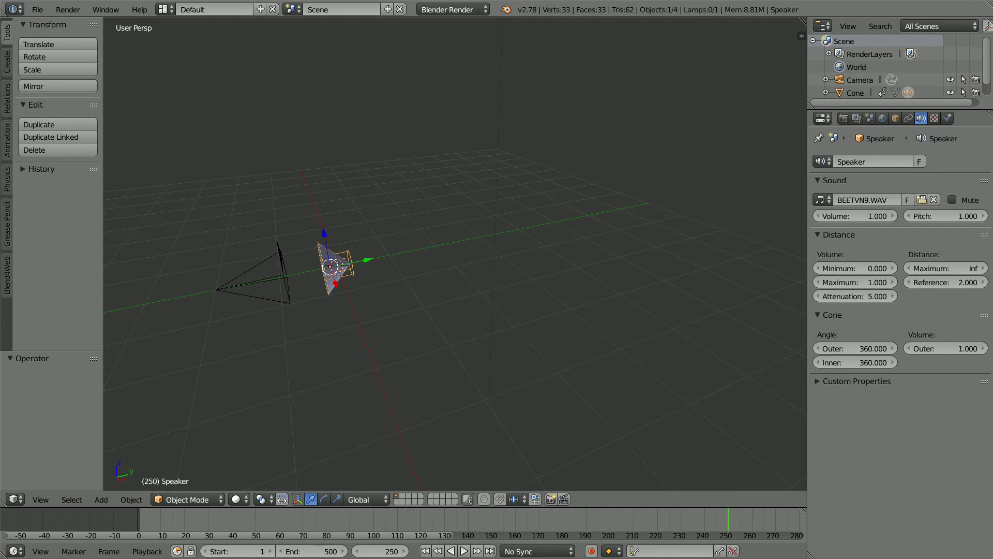
# Step: Play the animation from the first frame to hear the distance effect, then stop it and rewind to the start
pyautogui.click(425, 551)
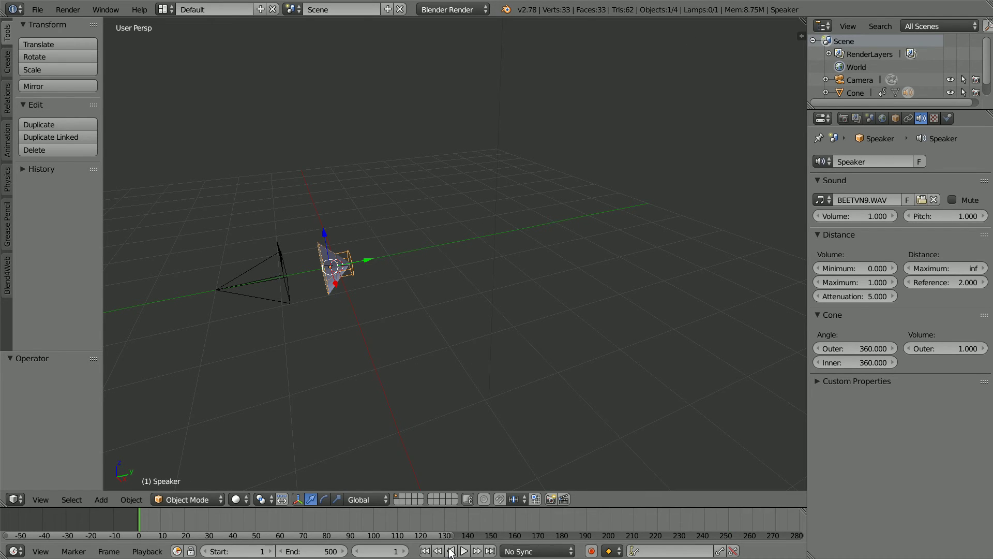
pyautogui.click(463, 551)
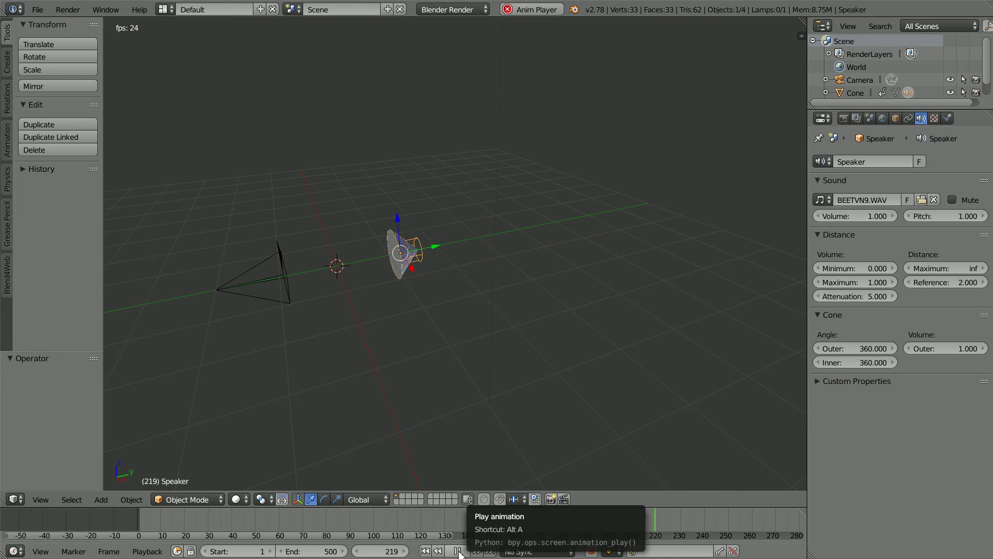
pyautogui.click(458, 551)
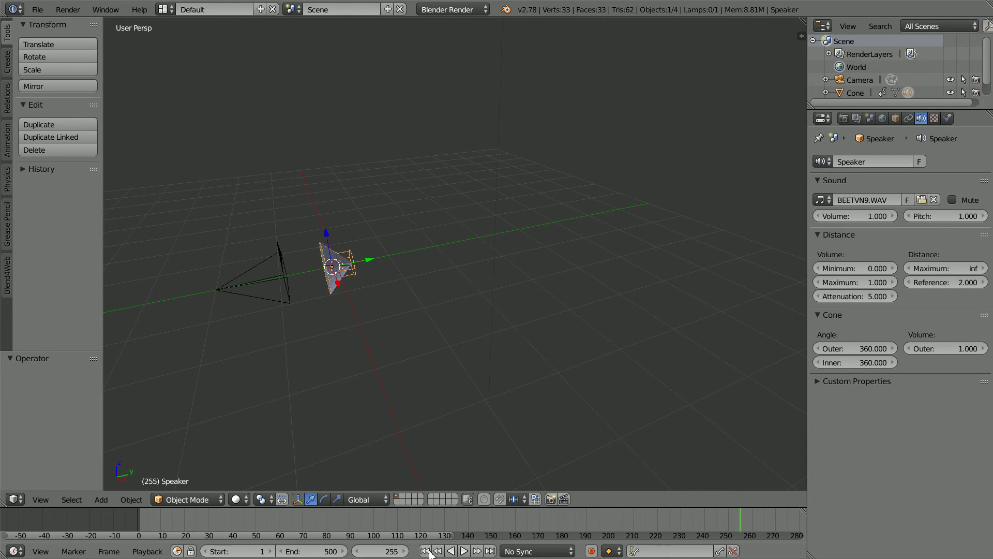
pyautogui.click(424, 551)
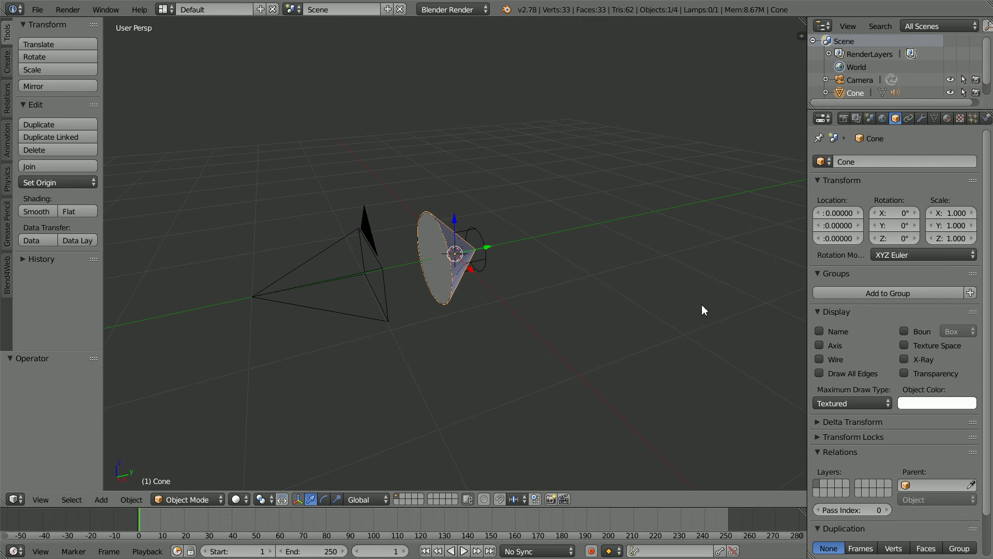
# Step: Insert single keyframes for the cone's Z rotation, at 0° on frame 1 and at 360° on frame 125
pyautogui.rightClick(889, 239)
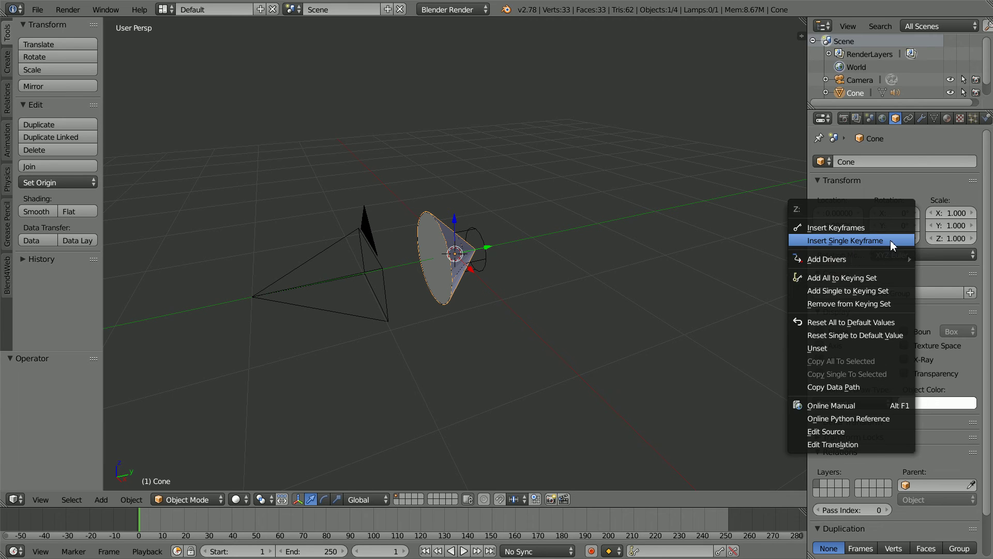
pyautogui.click(889, 240)
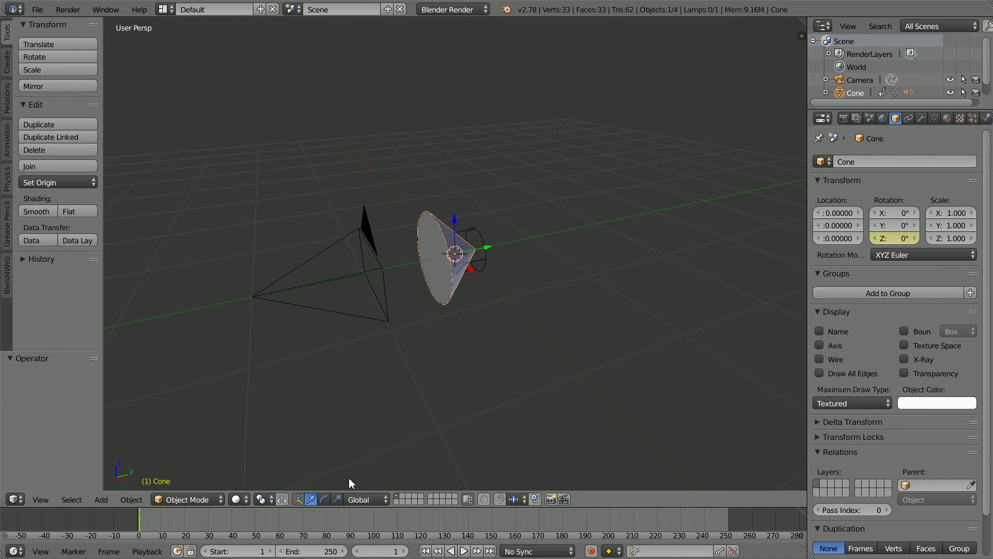
pyautogui.click(383, 552)
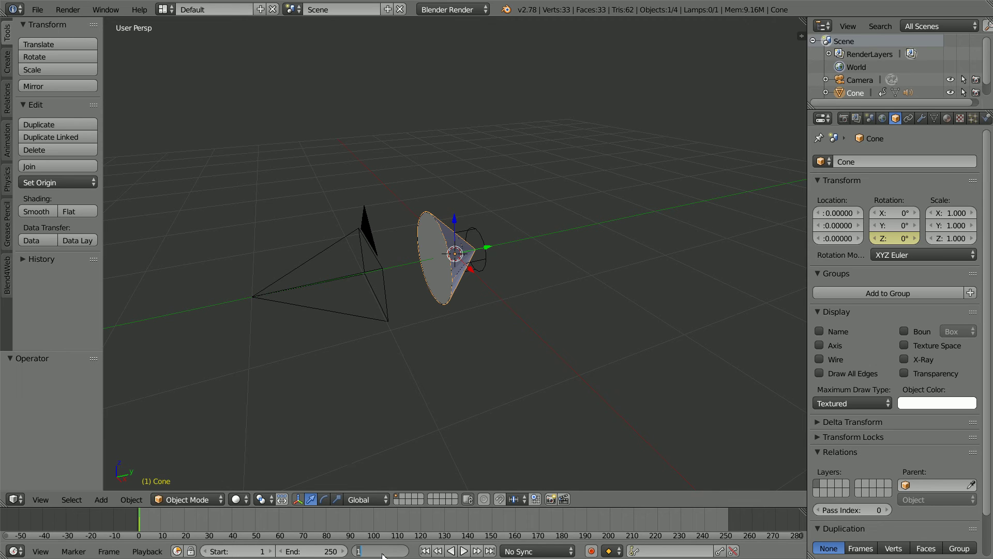
pyautogui.write('125')
pyautogui.press('Return')
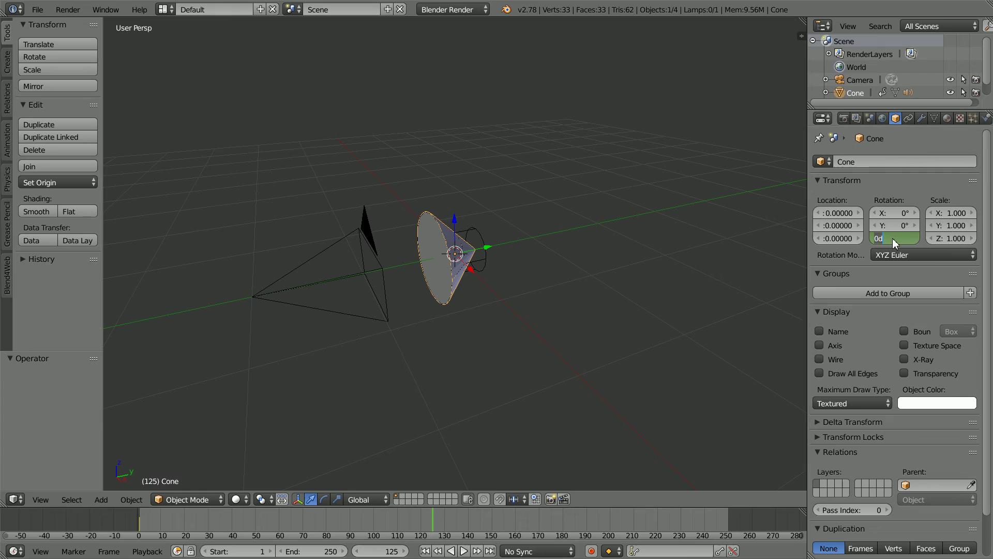
pyautogui.click(892, 238)
pyautogui.press('Return')
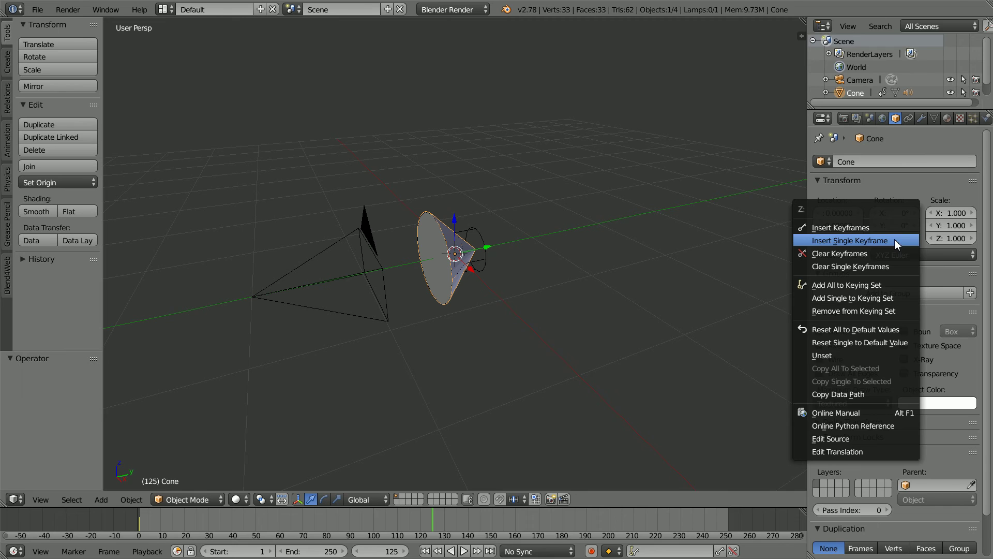
pyautogui.click(862, 240)
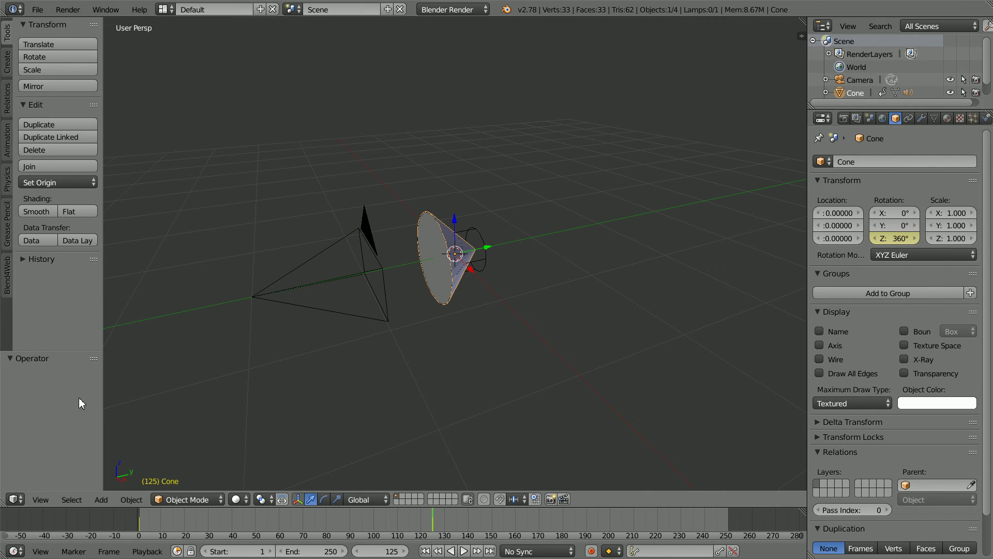
# Step: Set the interpolation of the cone's Z rotation keyframes to Linear in the Graph Editor
pyautogui.click(15, 498)
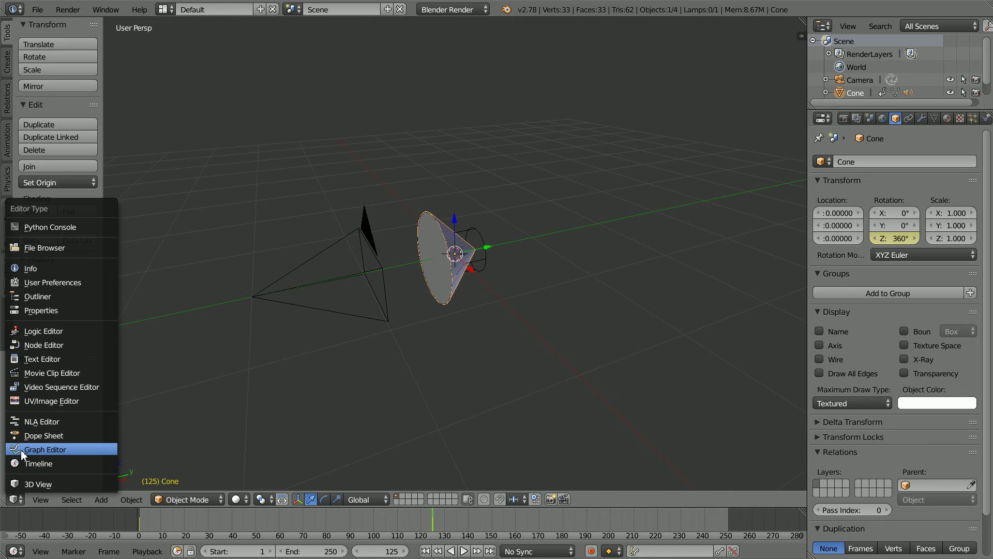
pyautogui.click(73, 449)
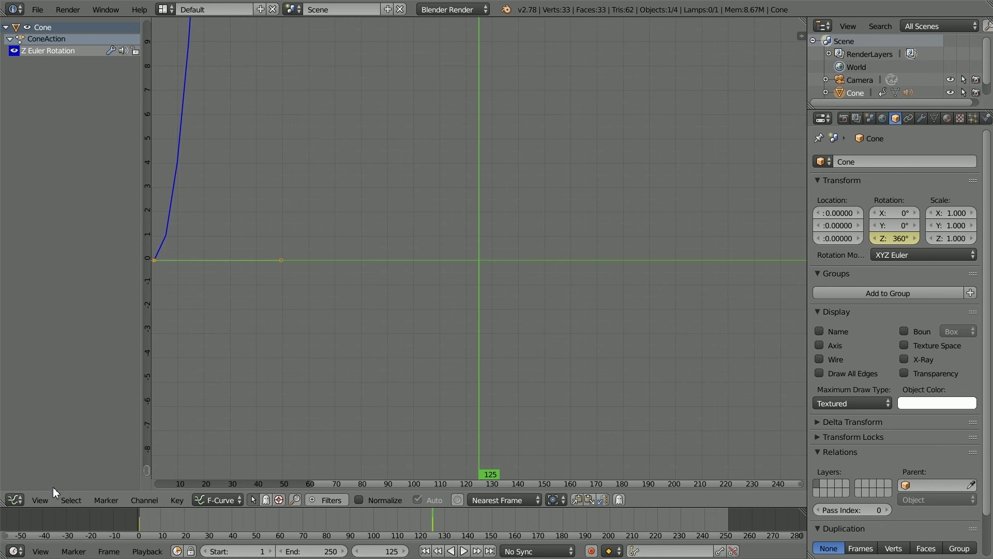
pyautogui.click(40, 499)
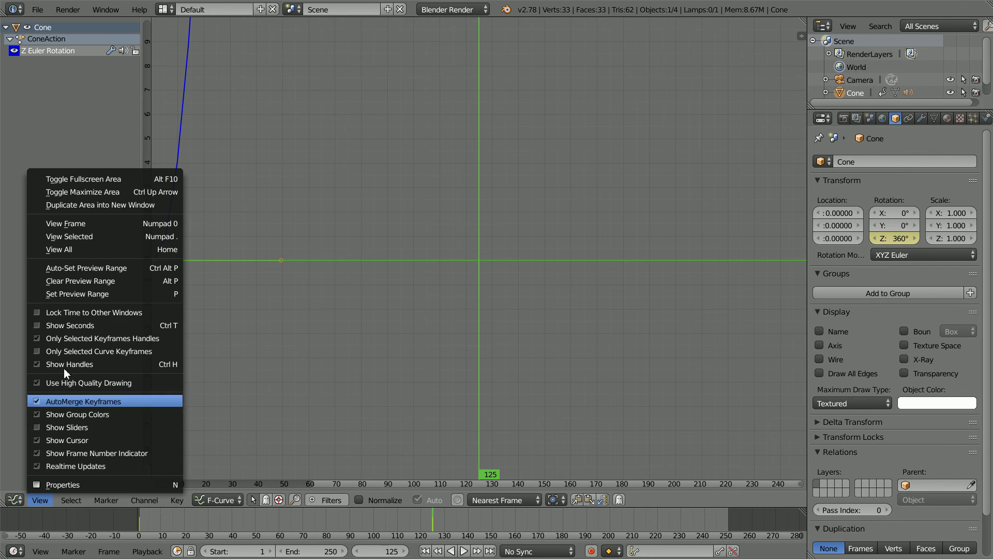
pyautogui.click(94, 249)
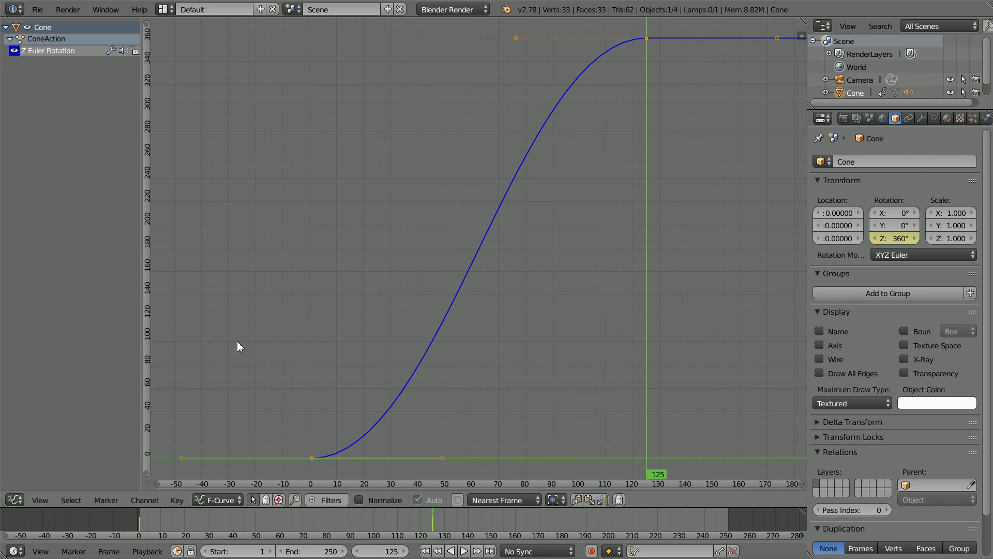
pyautogui.click(176, 497)
pyautogui.moveTo(198, 337)
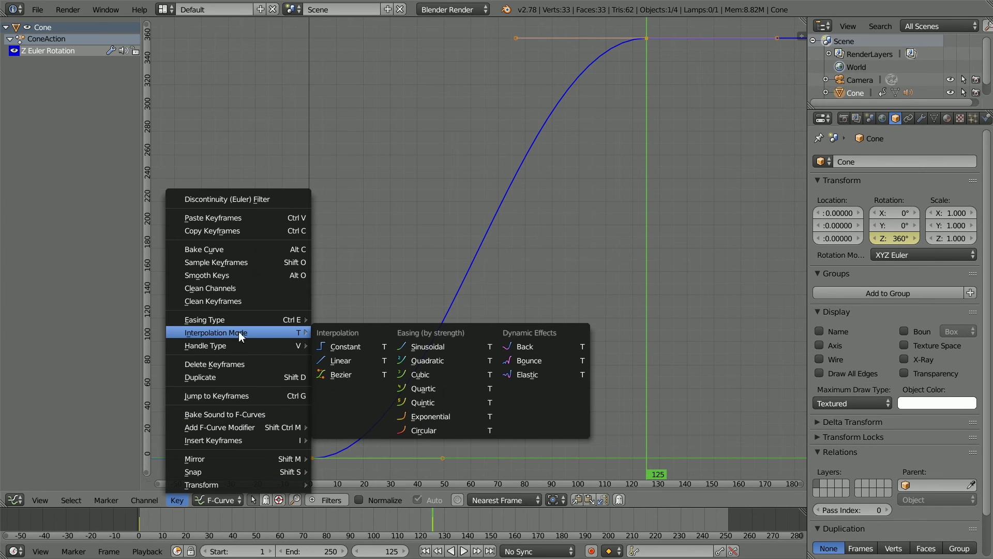
pyautogui.click(357, 359)
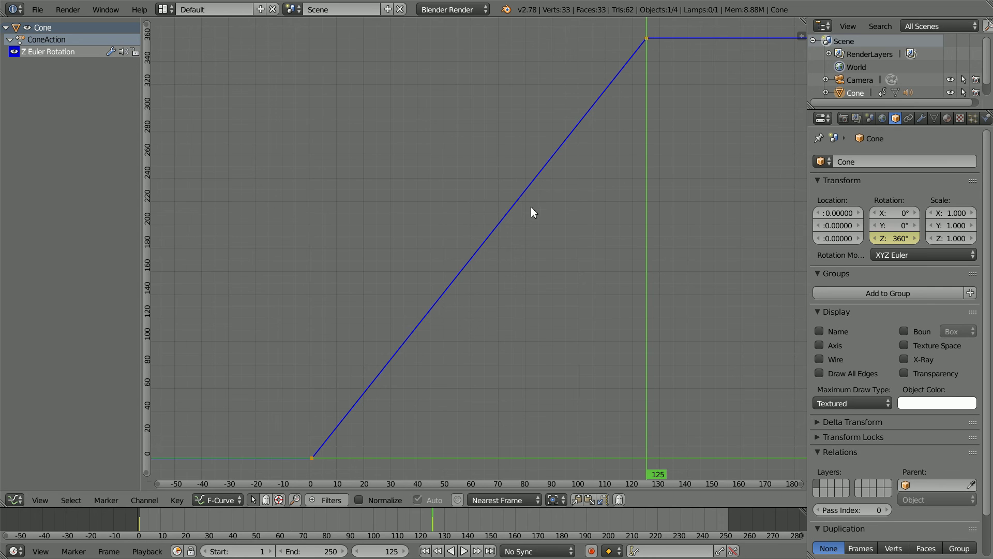
# Step: Apply linear extrapolation to the cone's Z rotation curve and return to the 3D View
pyautogui.click(145, 499)
pyautogui.moveTo(151, 383)
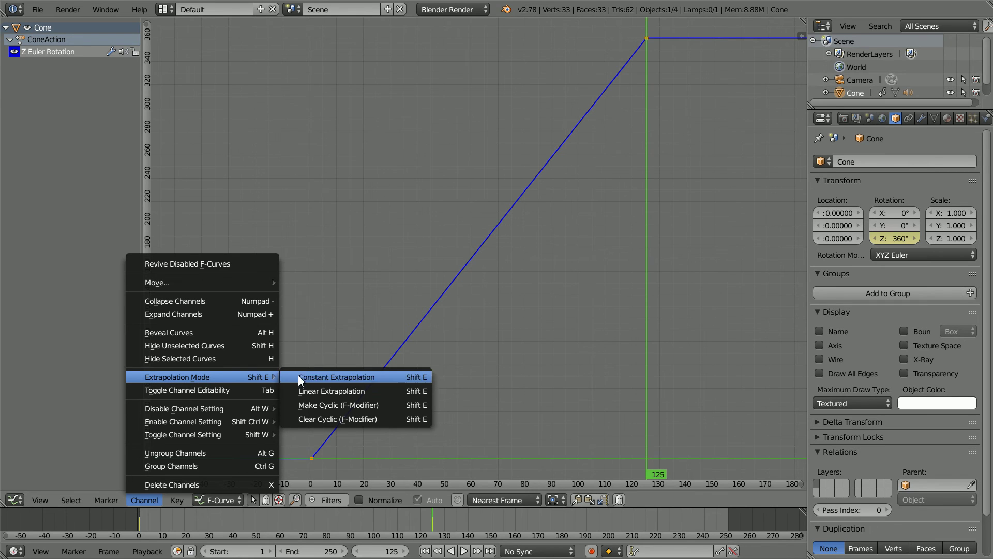
pyautogui.click(359, 391)
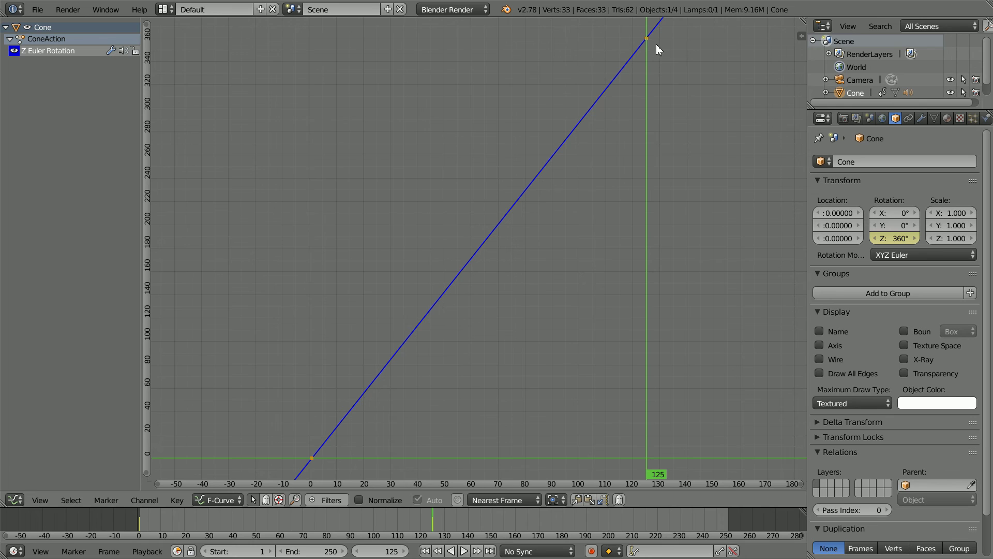
pyautogui.click(19, 498)
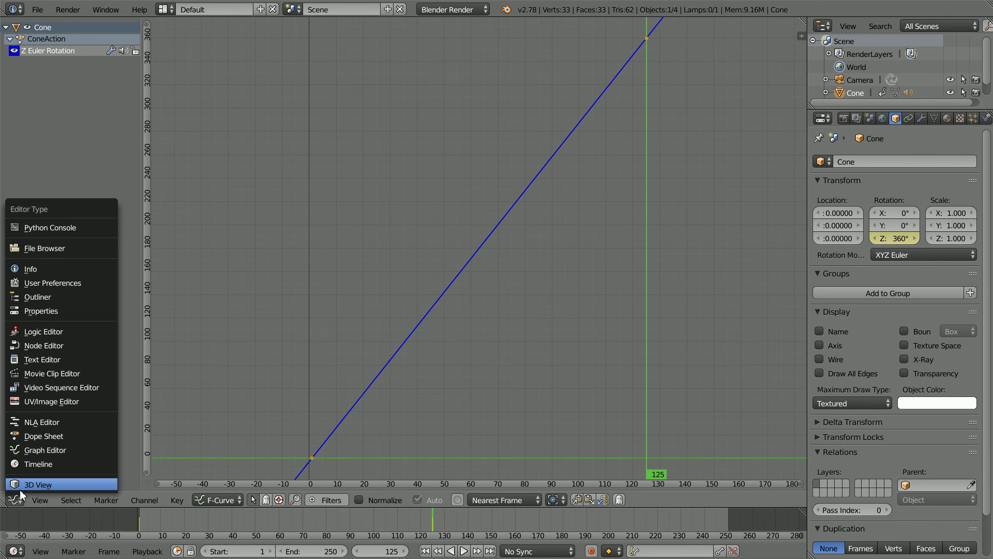
pyautogui.click(58, 484)
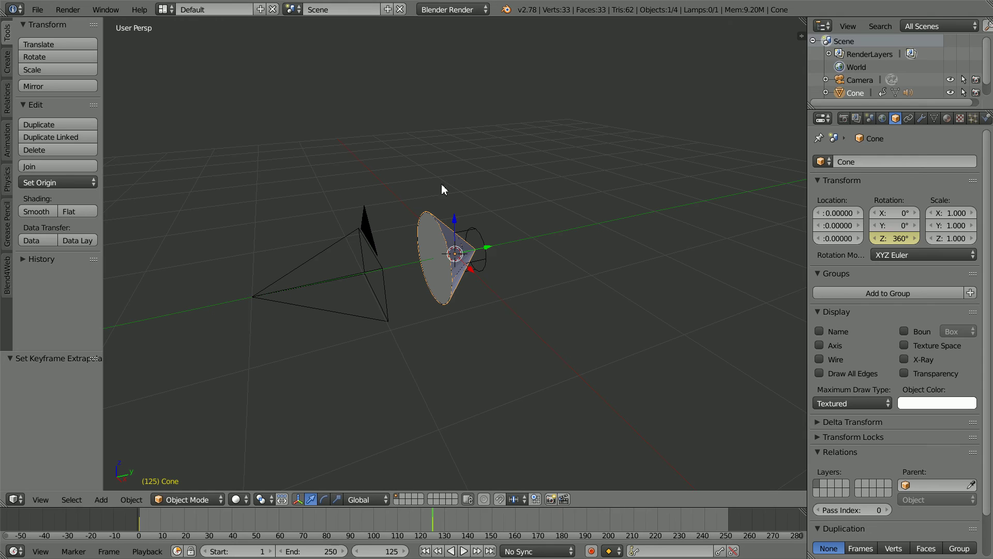
# Step: Set the speaker's distance attenuation to 0 in its sound settings
pyautogui.rightClick(471, 232)
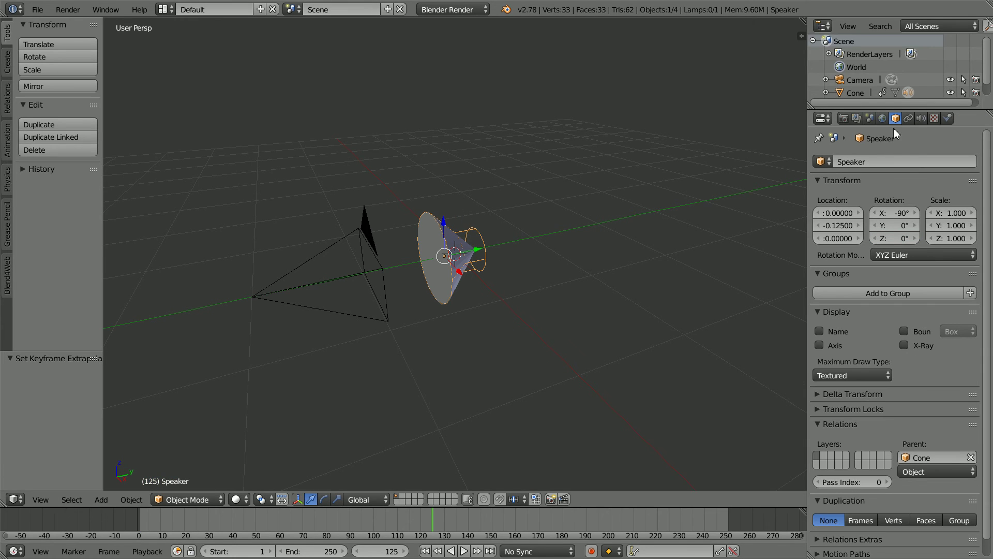
pyautogui.click(922, 119)
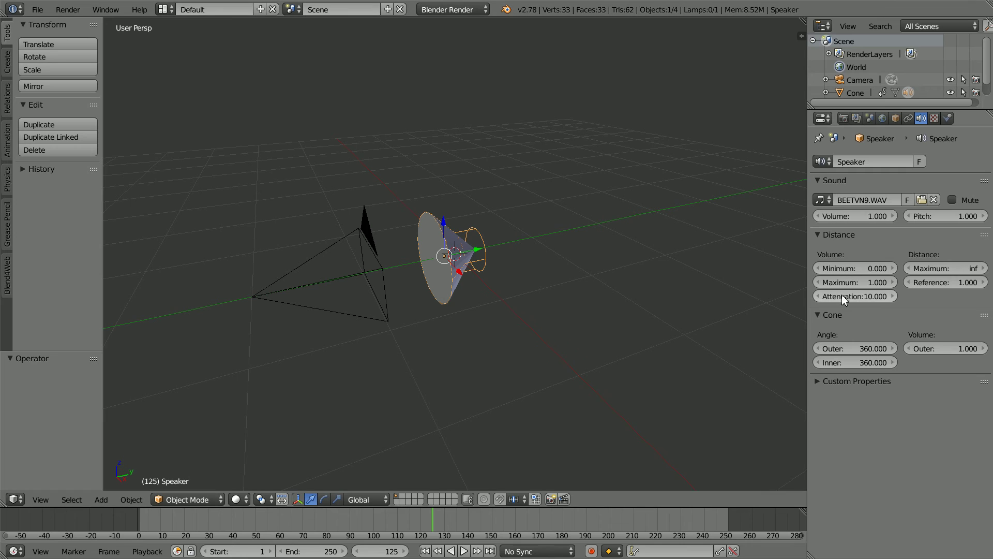
pyautogui.click(878, 296)
pyautogui.write('0')
pyautogui.press('Return')
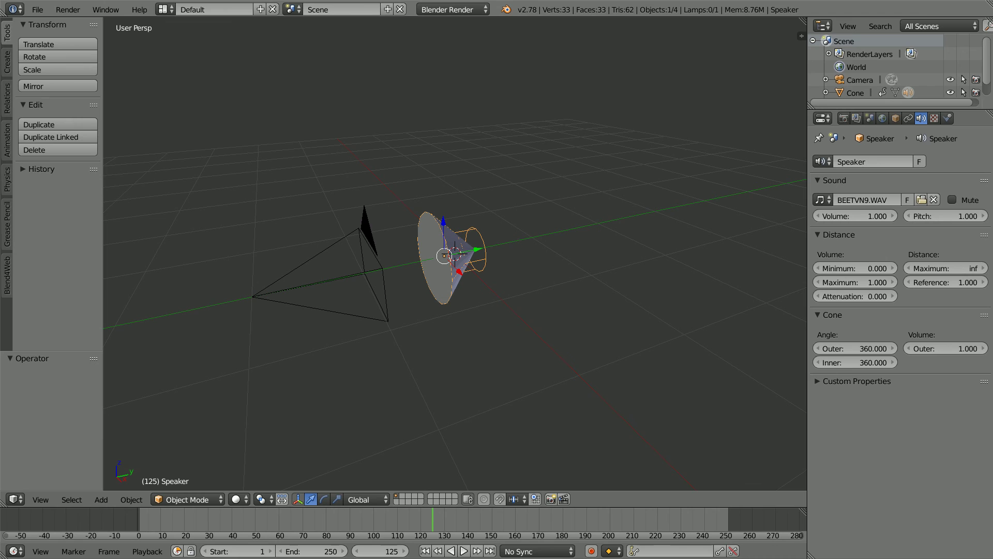
# Step: Set the speaker's sound cone to an outer angle of 180 and an inner angle of 90
pyautogui.click(853, 352)
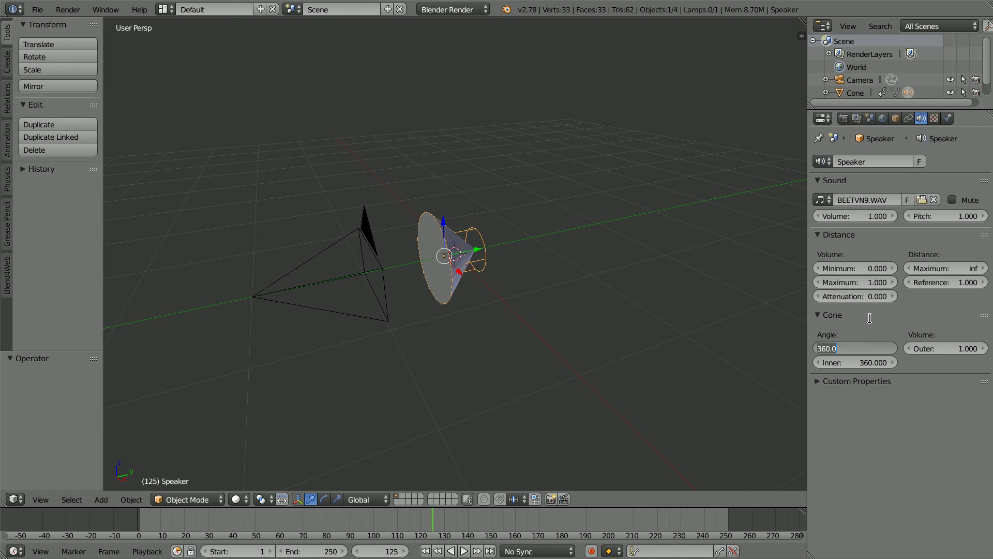
pyautogui.write('180')
pyautogui.press('Return')
pyautogui.click(849, 362)
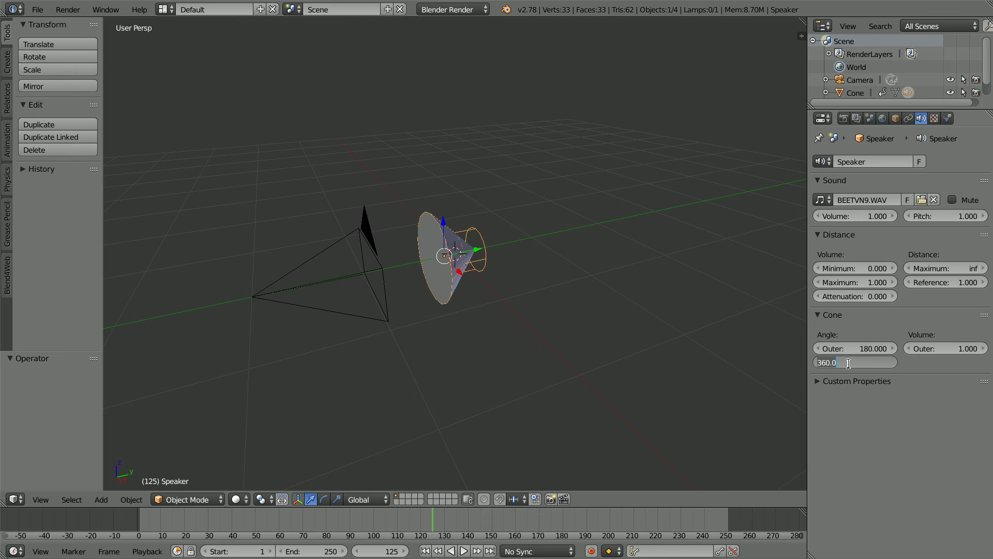
pyautogui.write('90')
pyautogui.press('Return')
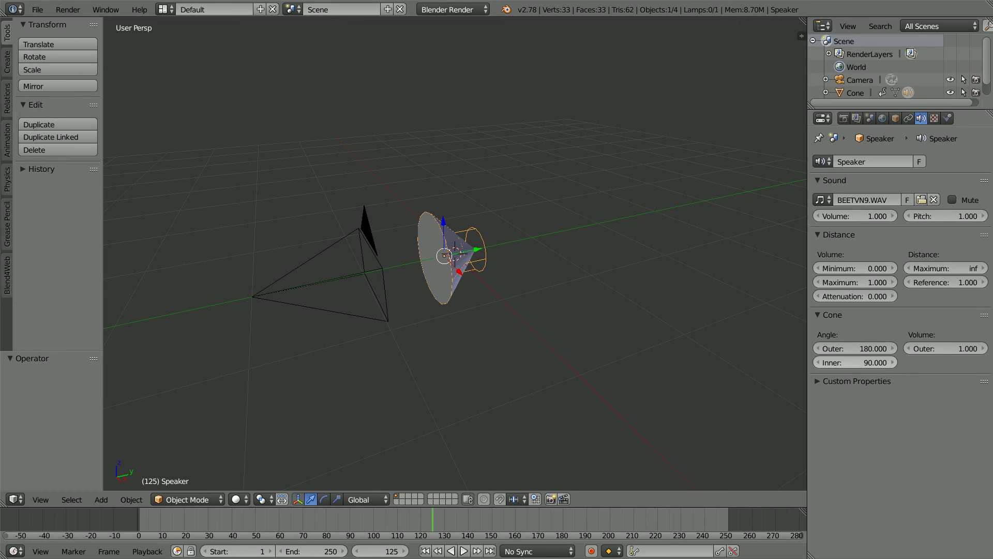
# Step: Set the outer volume of the speaker's sound cone to 0.1
pyautogui.click(930, 349)
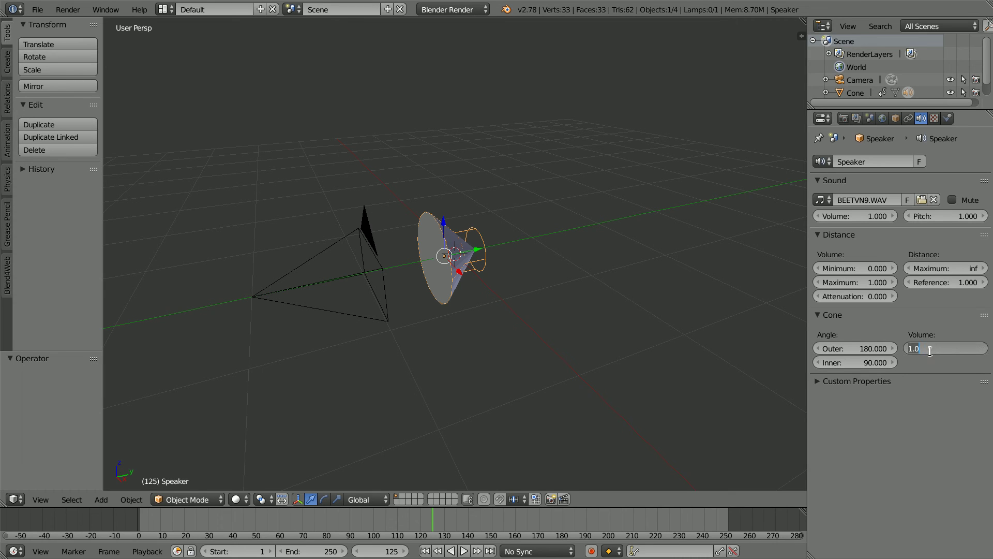
pyautogui.press('BackSpace')
pyautogui.press('Return')
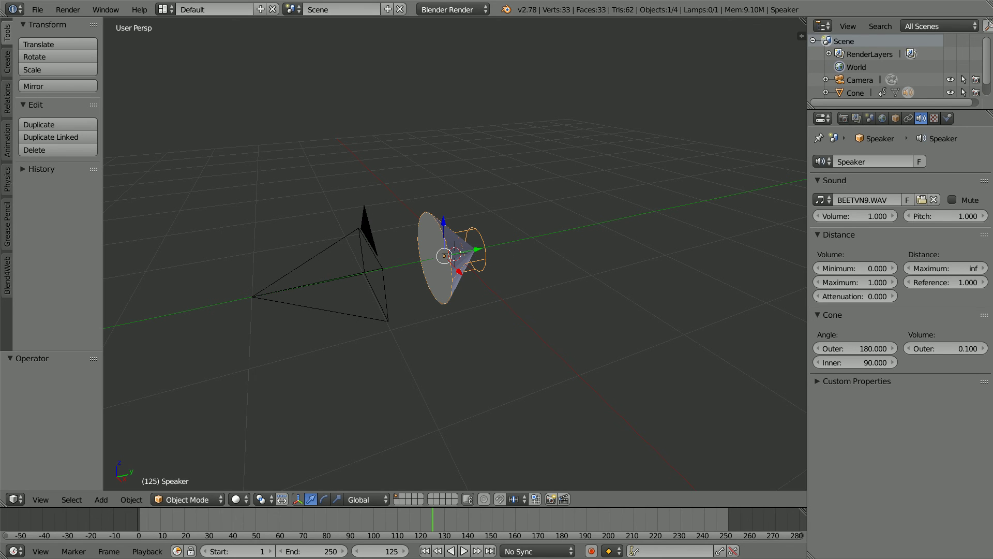
# Step: Extend the animation's frame range by setting the end frame to 1000
pyautogui.click(324, 551)
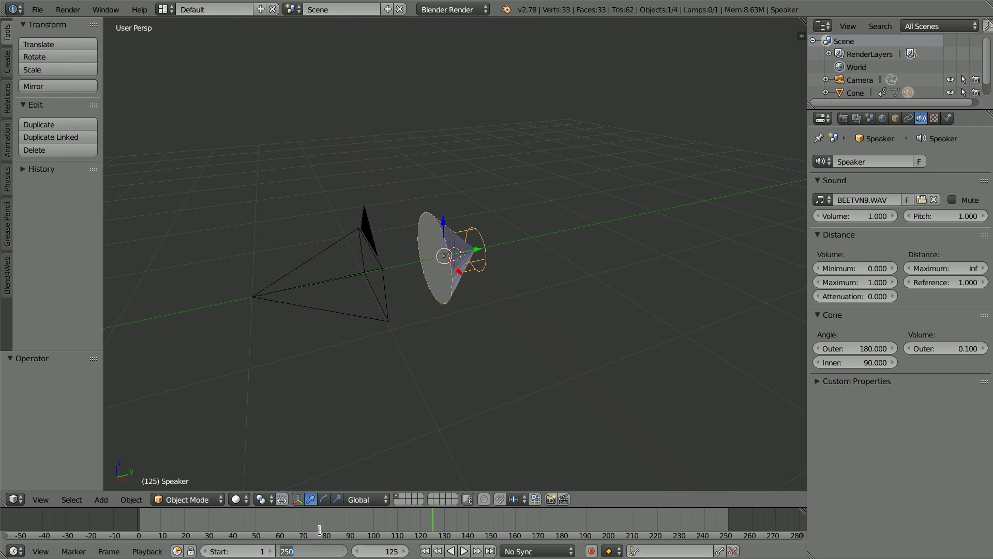
pyautogui.write('1000')
pyautogui.press('Return')
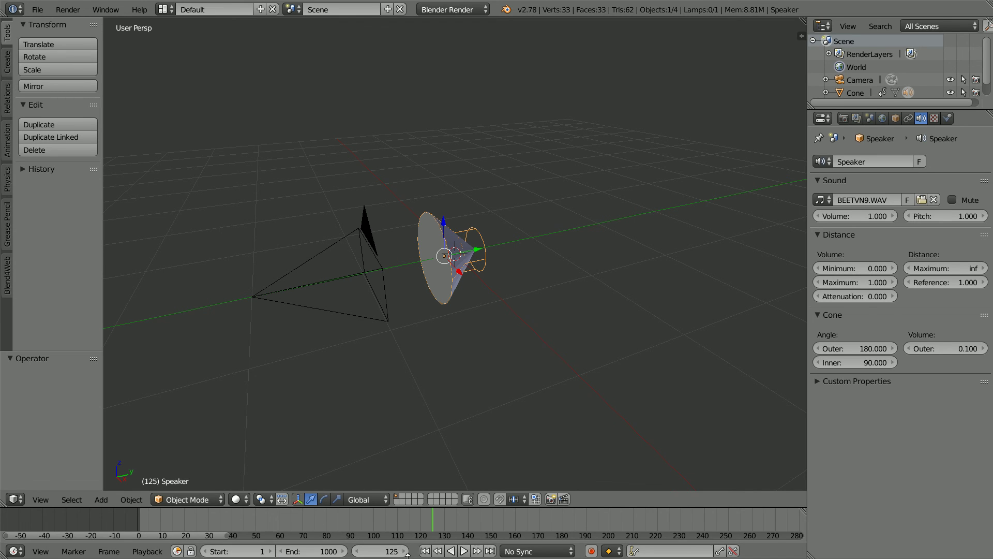
# Step: Play the animation from the first frame to hear the cone effect, stop it and rewind to the start
pyautogui.click(428, 551)
pyautogui.click(463, 551)
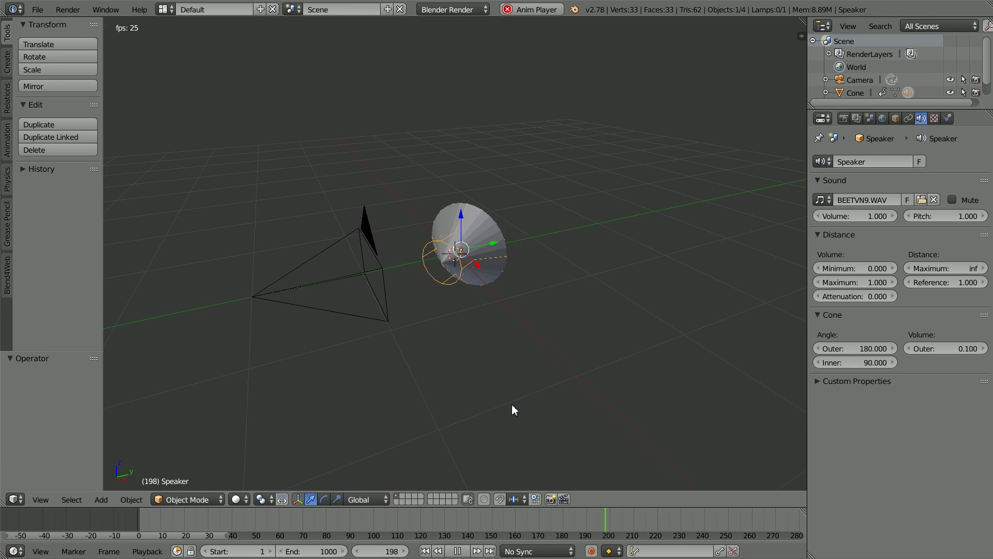
pyautogui.click(457, 551)
pyautogui.click(426, 551)
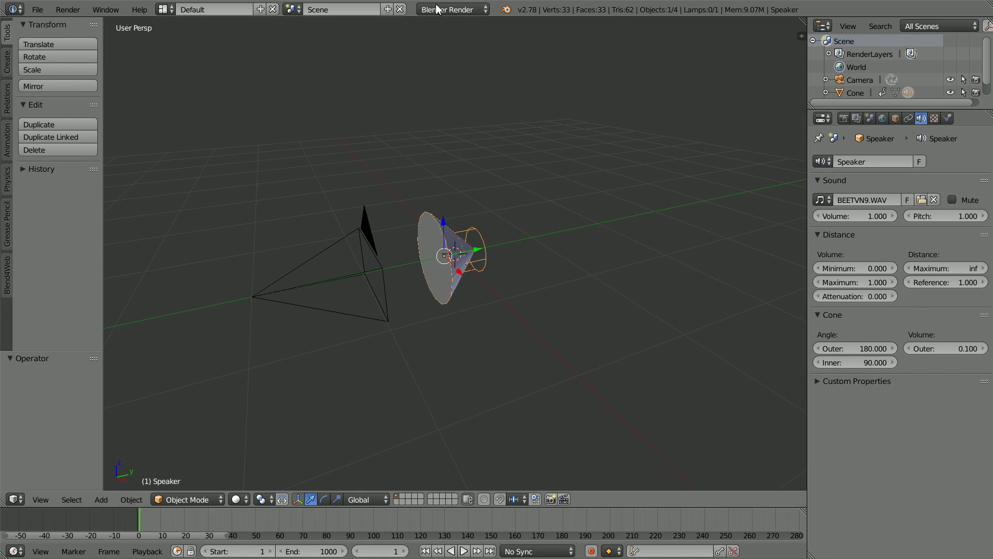
# Step: Enable automatic packing of external data into the .blend file
pyautogui.click(44, 11)
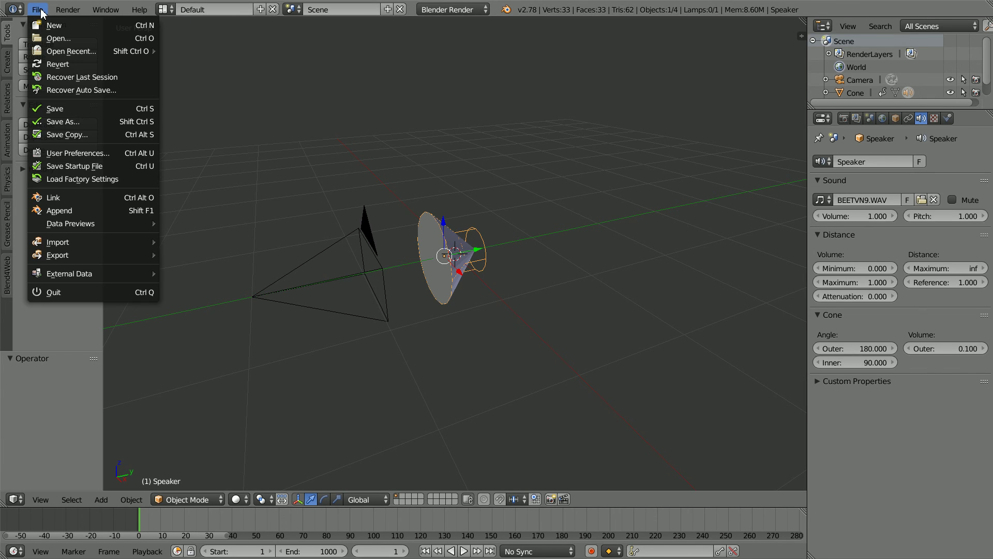
pyautogui.moveTo(59, 269)
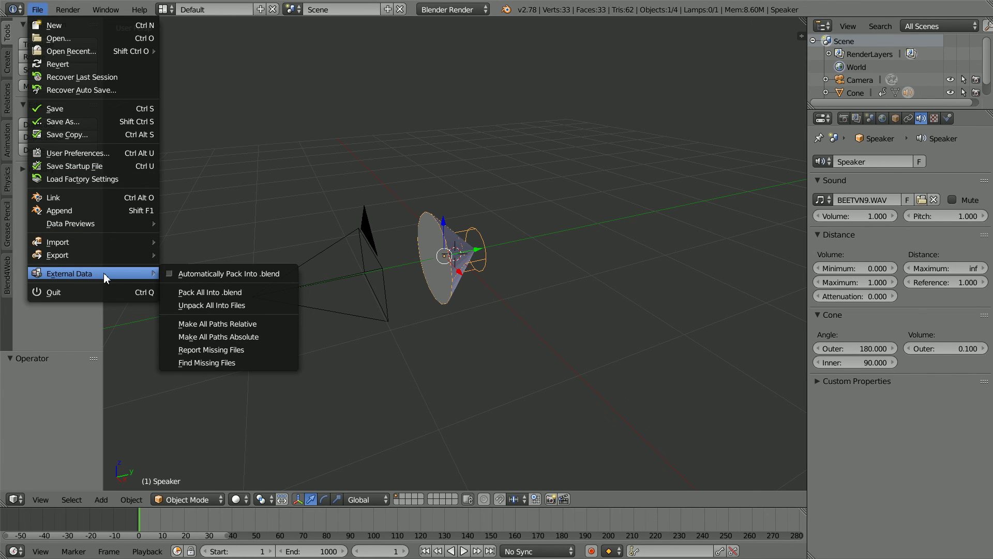
pyautogui.click(170, 272)
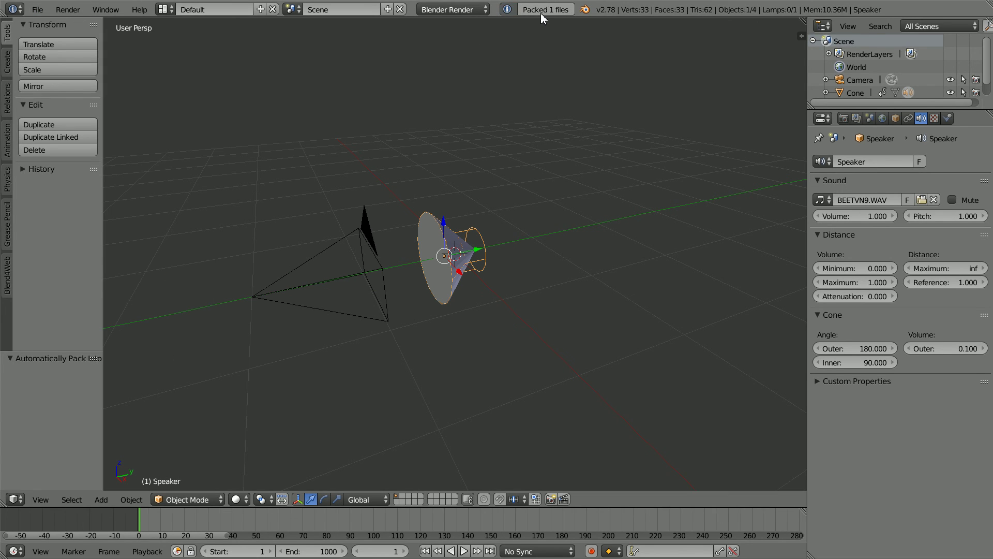